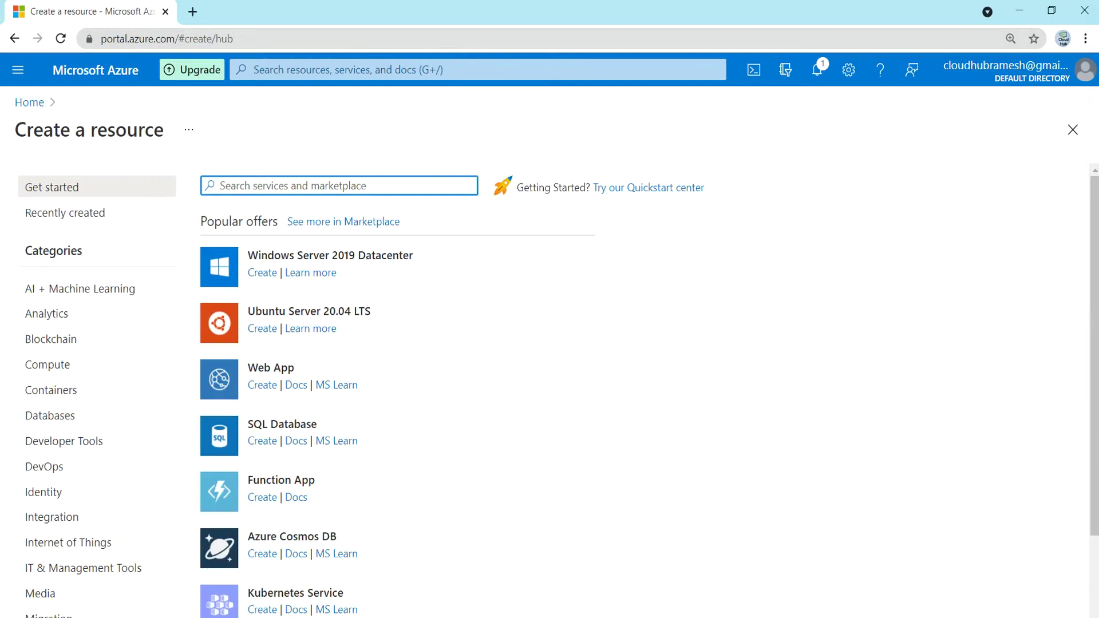
# - Search the marketplace for 'Virtual Network' and start creating one from that offer
pyautogui.write('Virtual Netw')
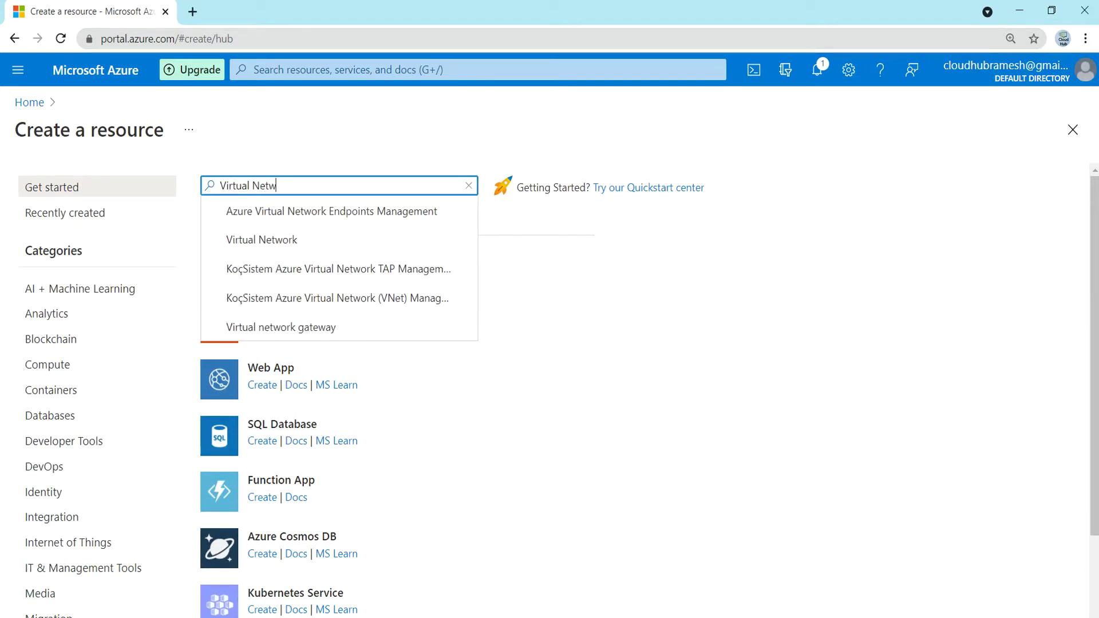
pyautogui.click(258, 238)
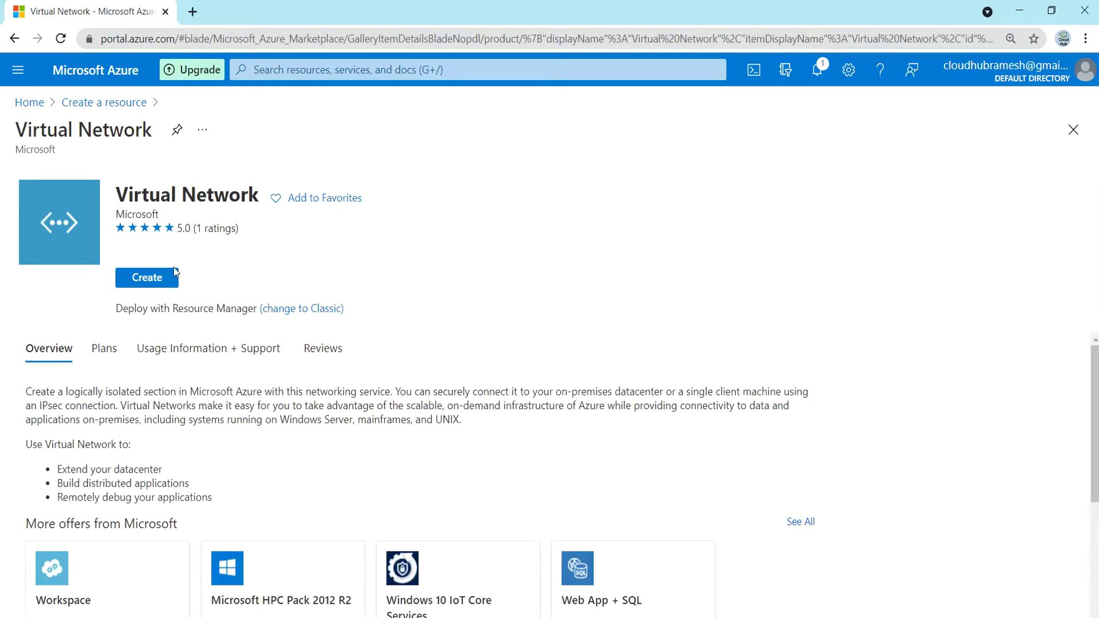
pyautogui.click(148, 282)
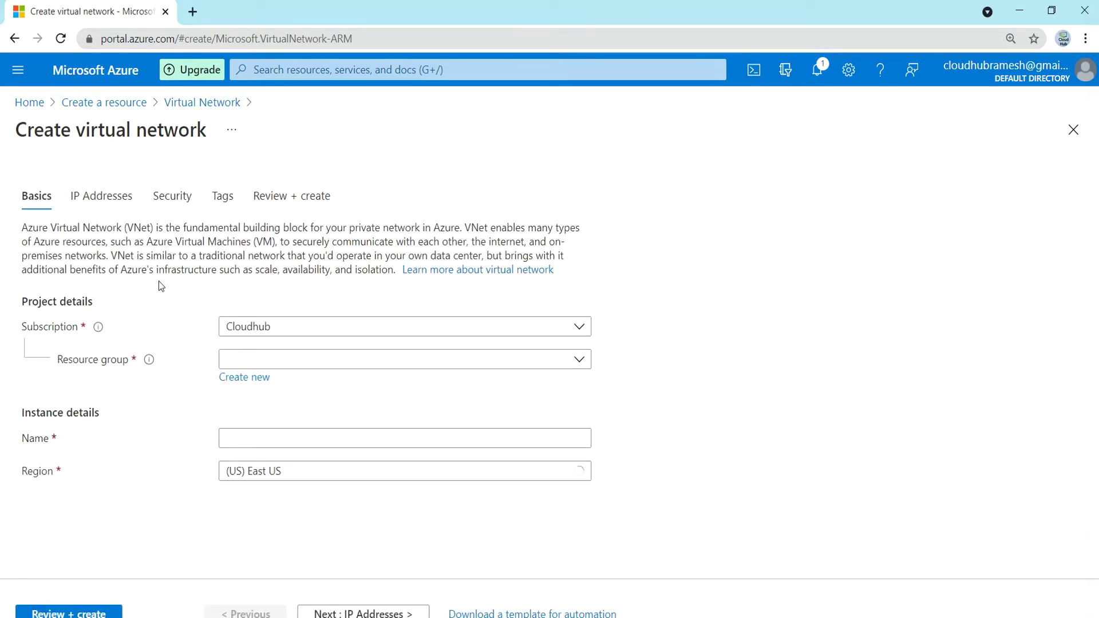
# - Create resource group 'demo', name the network 'vnet1', and continue to IP Addresses
pyautogui.click(249, 379)
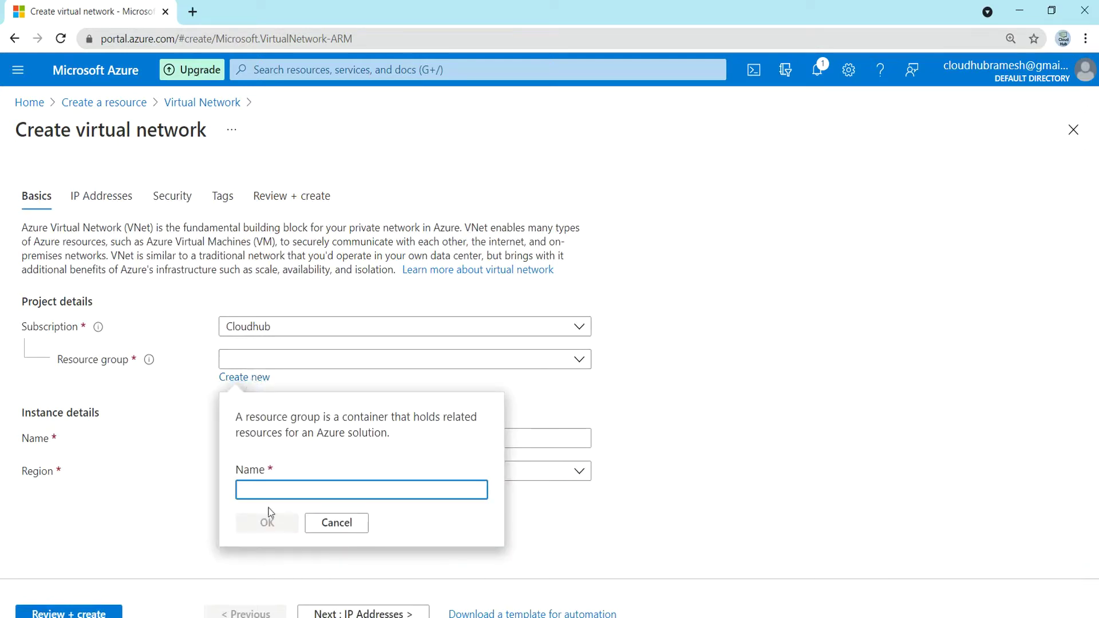
pyautogui.write('demo')
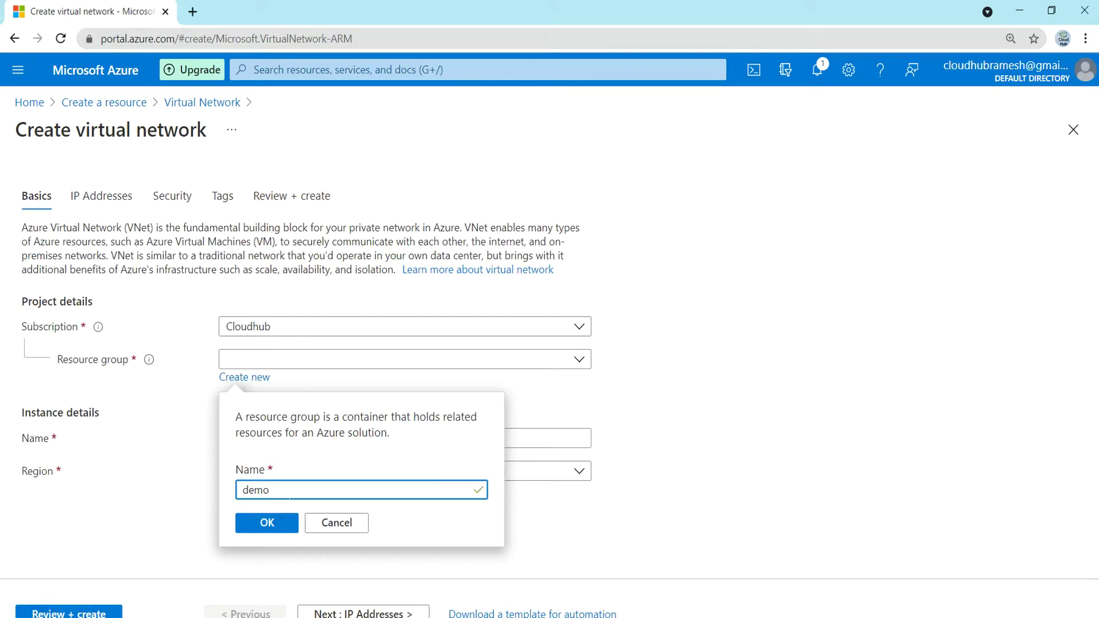
pyautogui.click(269, 524)
pyautogui.click(259, 440)
pyautogui.click(258, 439)
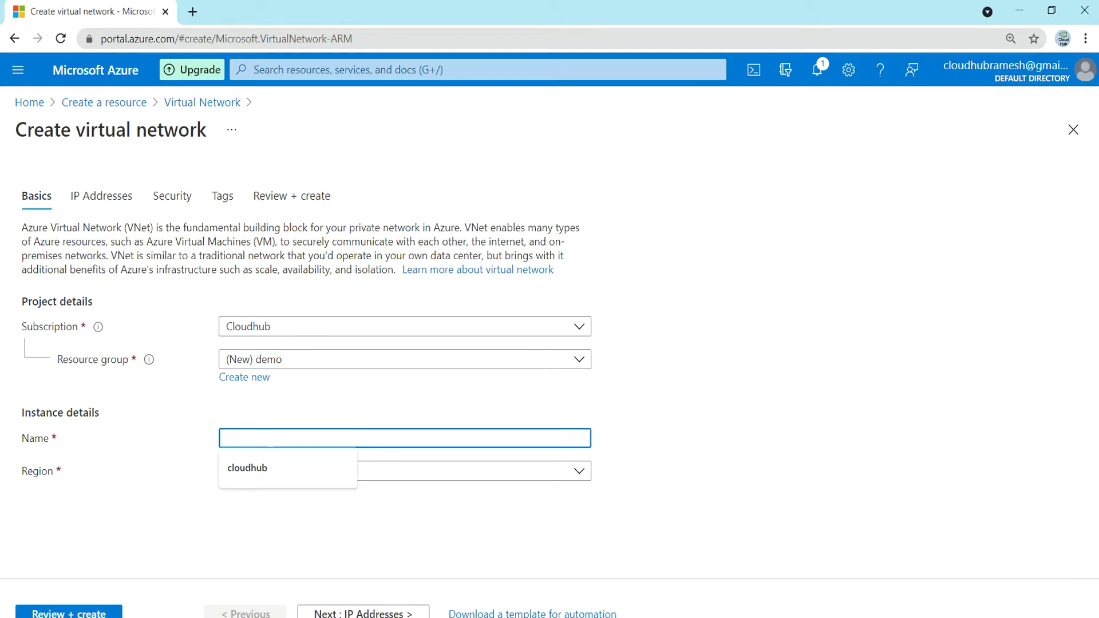
pyautogui.write('vnet1')
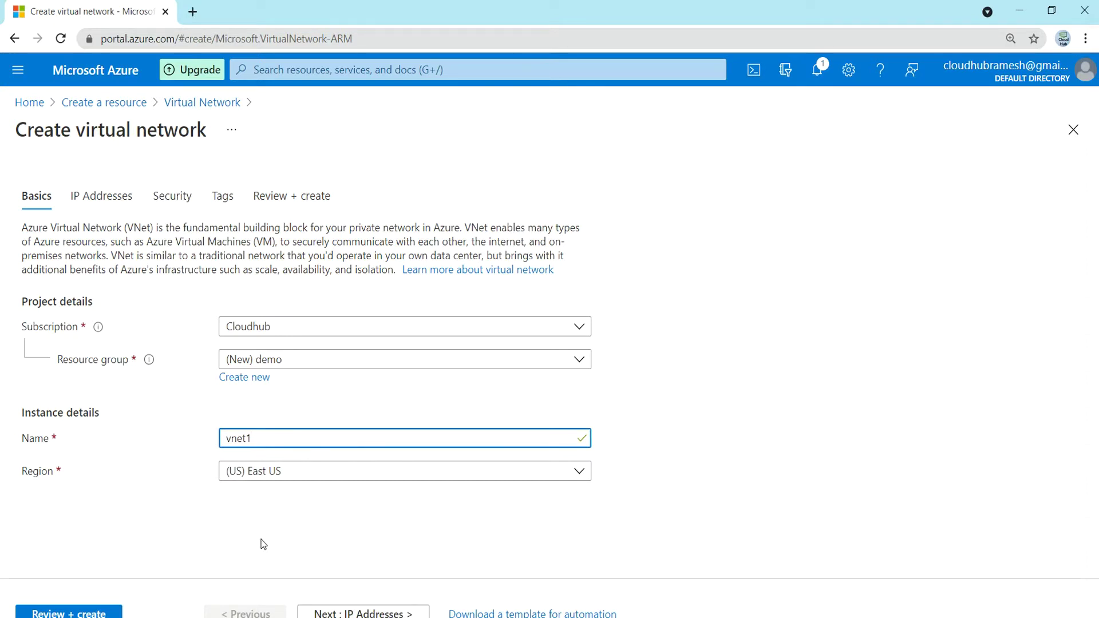
pyautogui.click(355, 613)
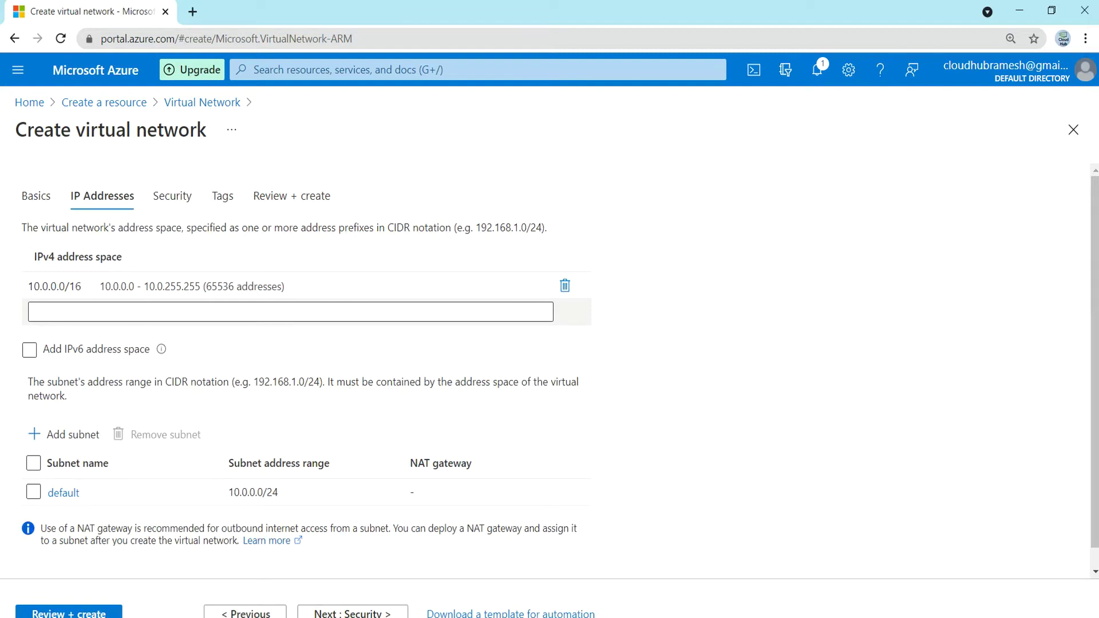
# - Edit the prefix of the 10.0.0.0/16 address space, which temporarily ends up as 10.0.0.0/10
pyautogui.click(143, 312)
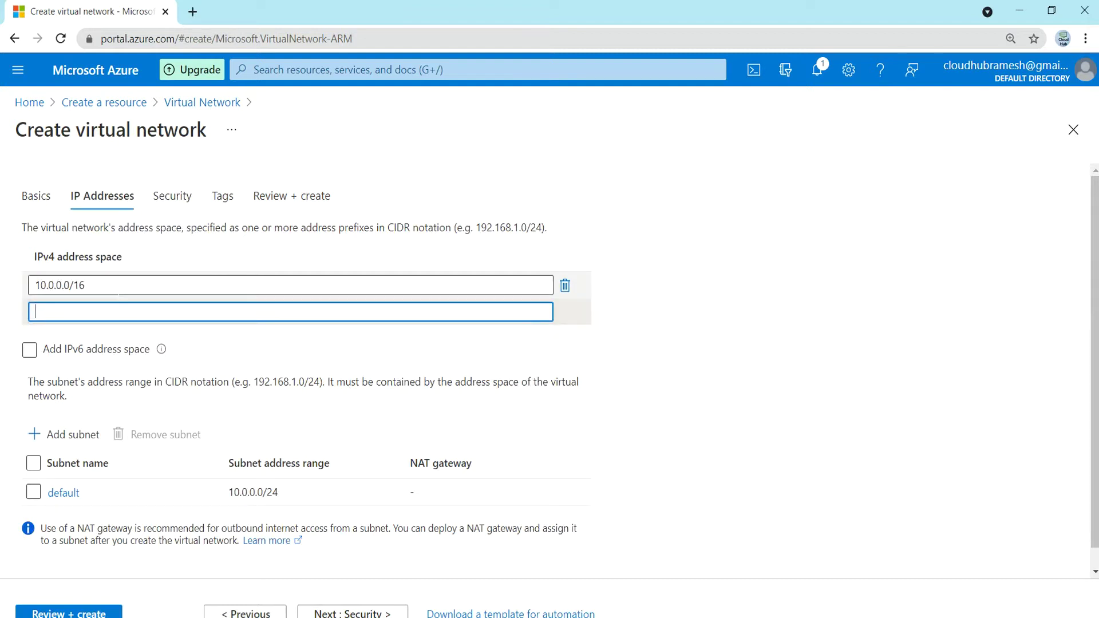
pyautogui.click(123, 289)
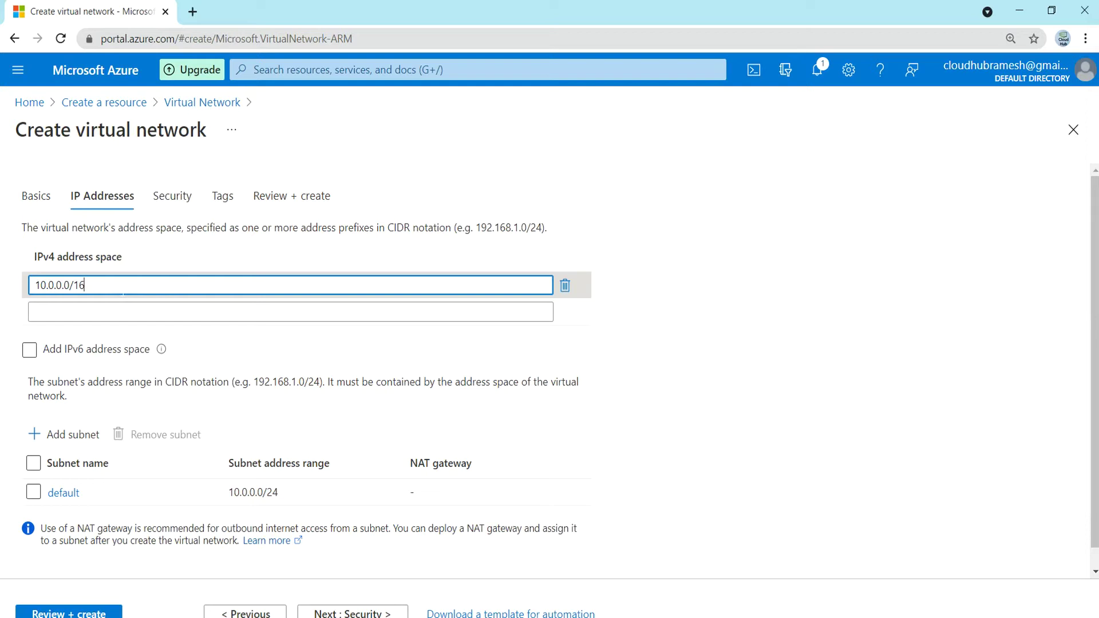
pyautogui.press('BackSpace')
pyautogui.press('BackSpace')
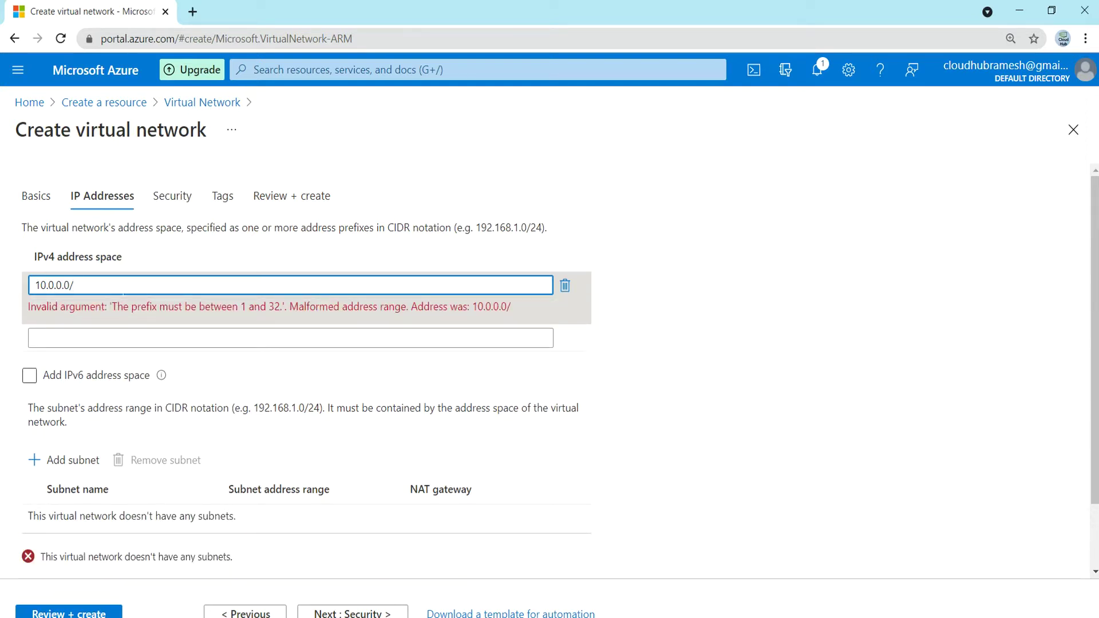
pyautogui.write('10')
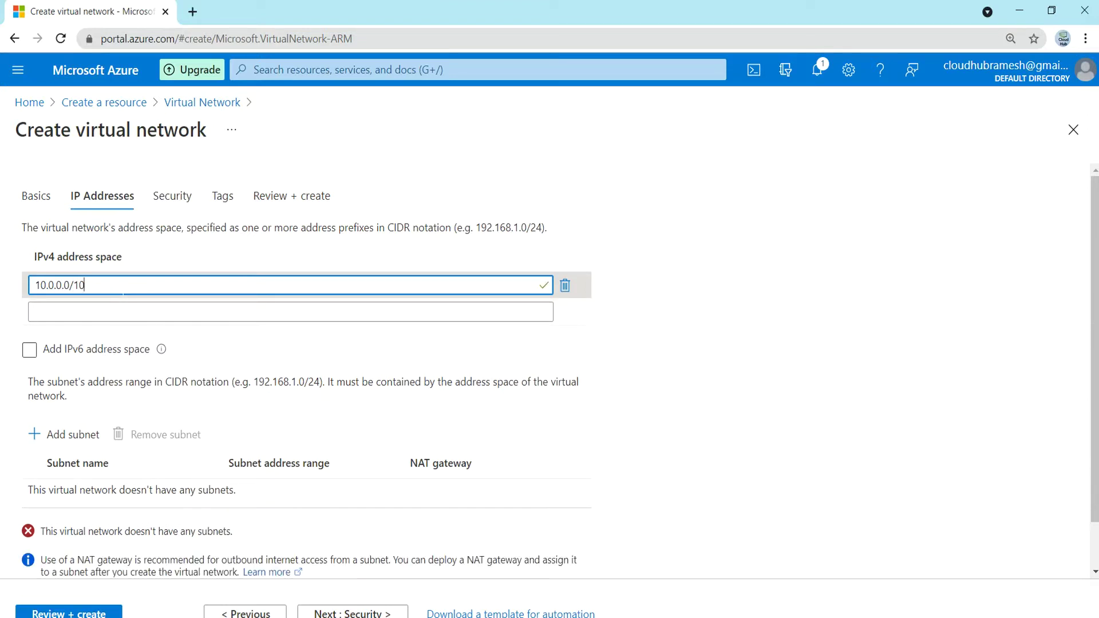
pyautogui.press('BackSpace')
pyautogui.press('BackSpace')
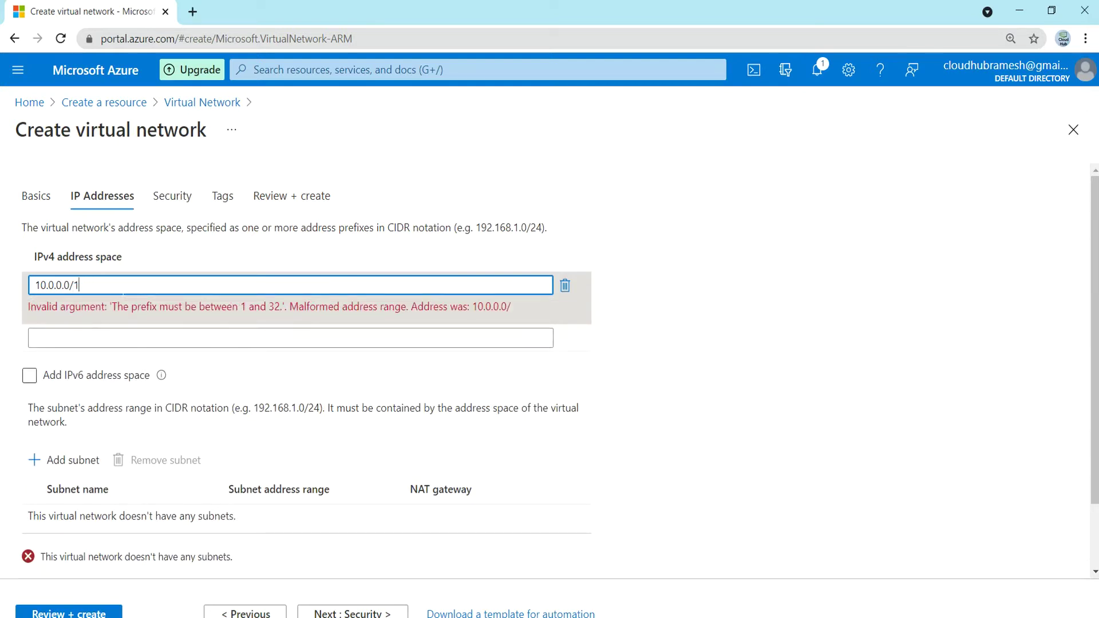
pyautogui.write('10')
pyautogui.press('Tab')
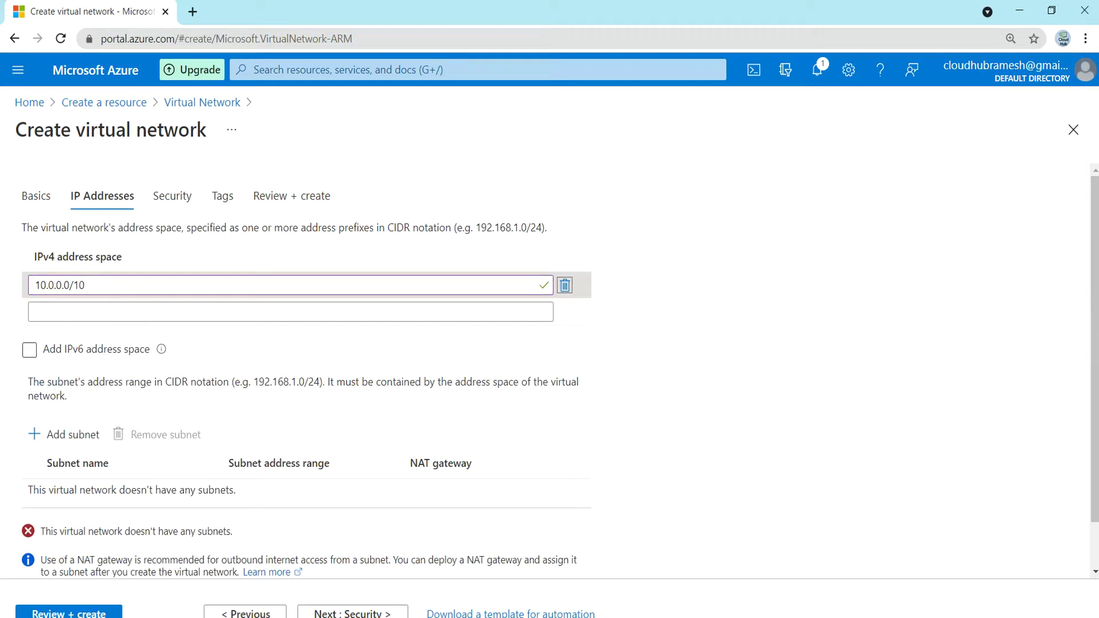
pyautogui.press('Tab')
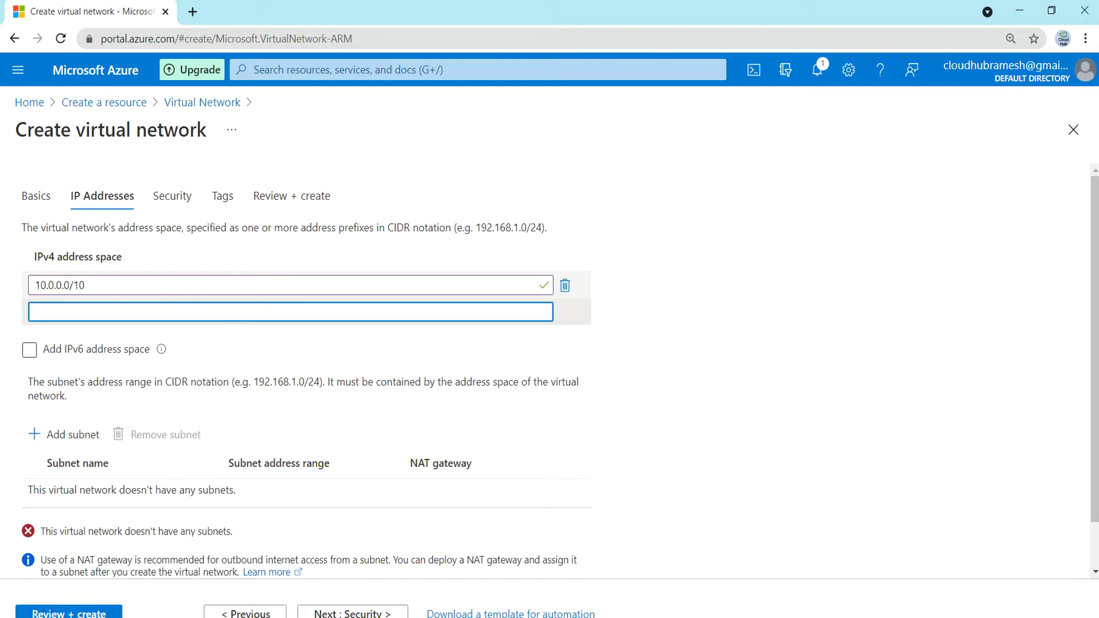
# - Correct the IPv4 address space to 10.0.0.0/24
pyautogui.click(85, 285)
pyautogui.press('BackSpace')
pyautogui.press('BackSpace')
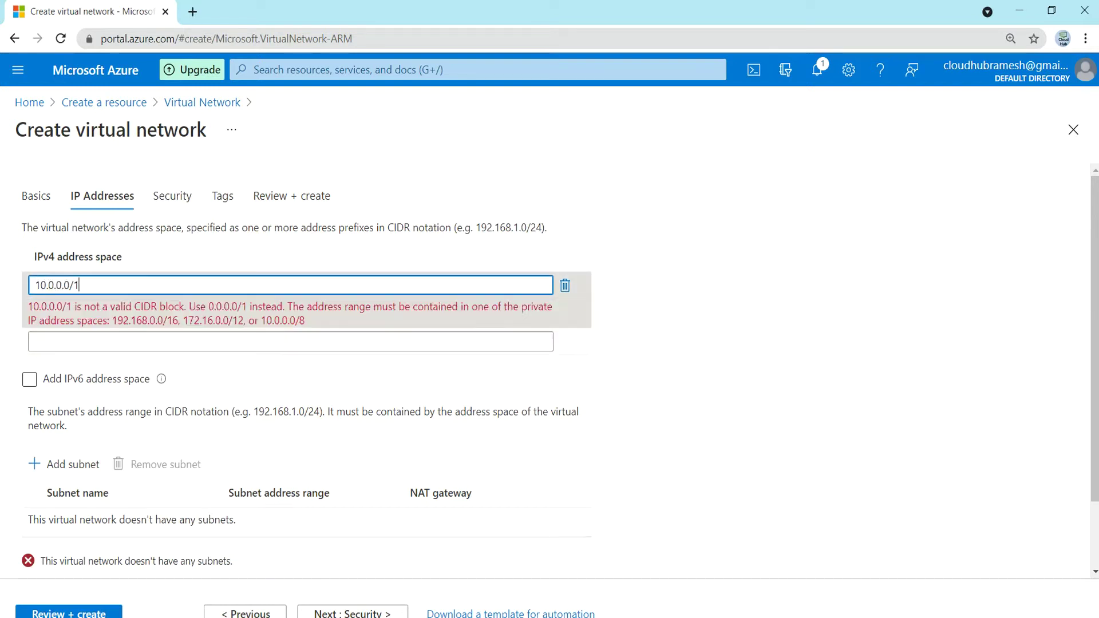
pyautogui.write('24')
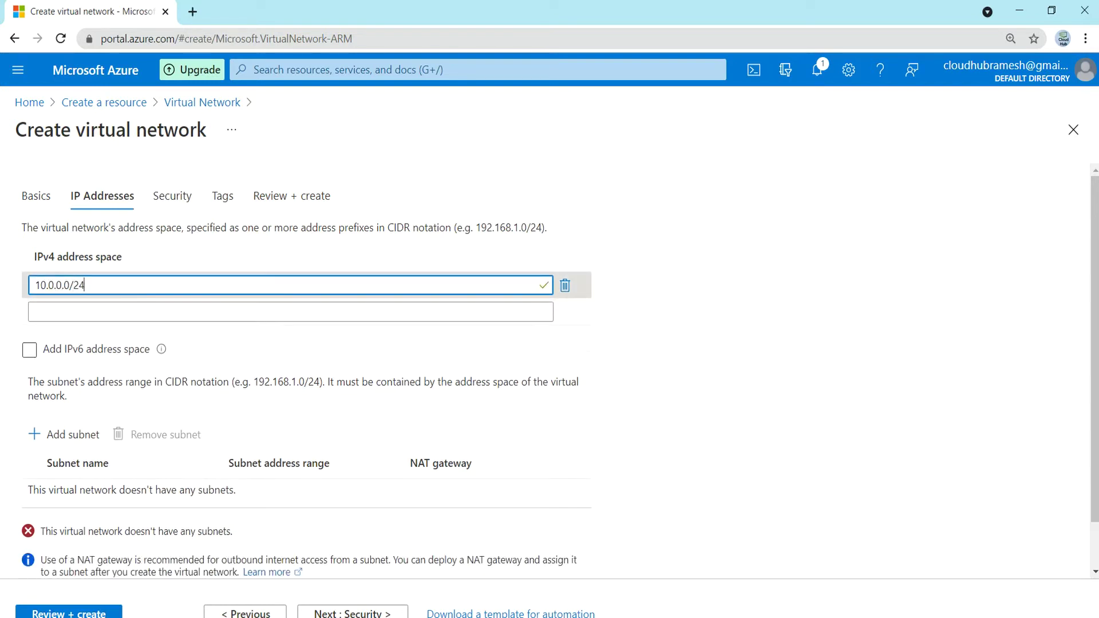
pyautogui.click(195, 314)
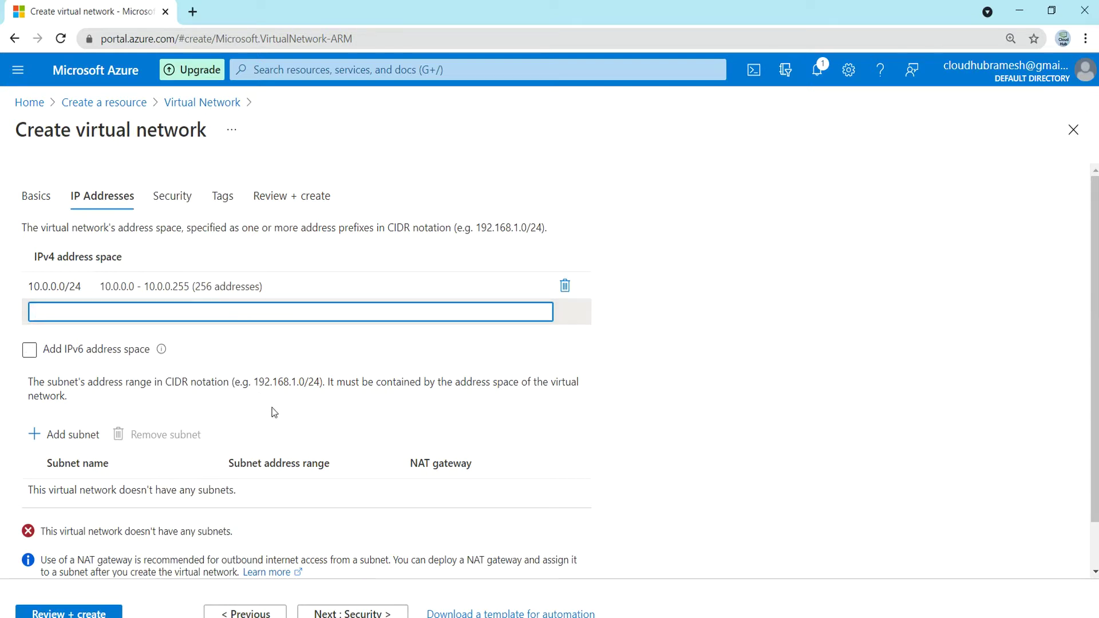
pyautogui.scroll(-1, 272, 407)
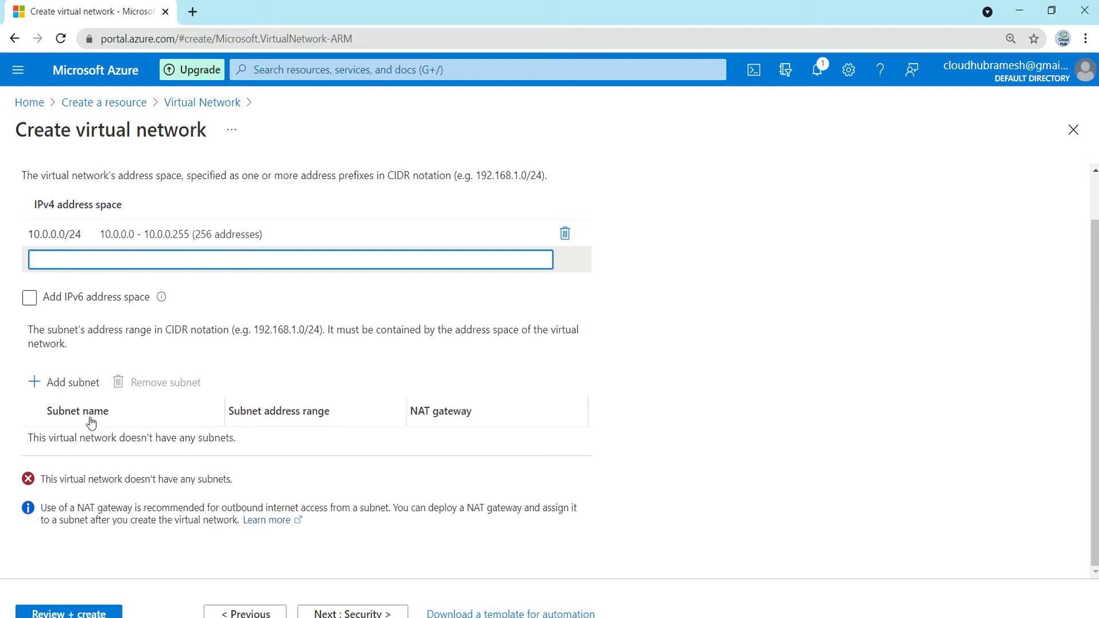
pyautogui.click(64, 389)
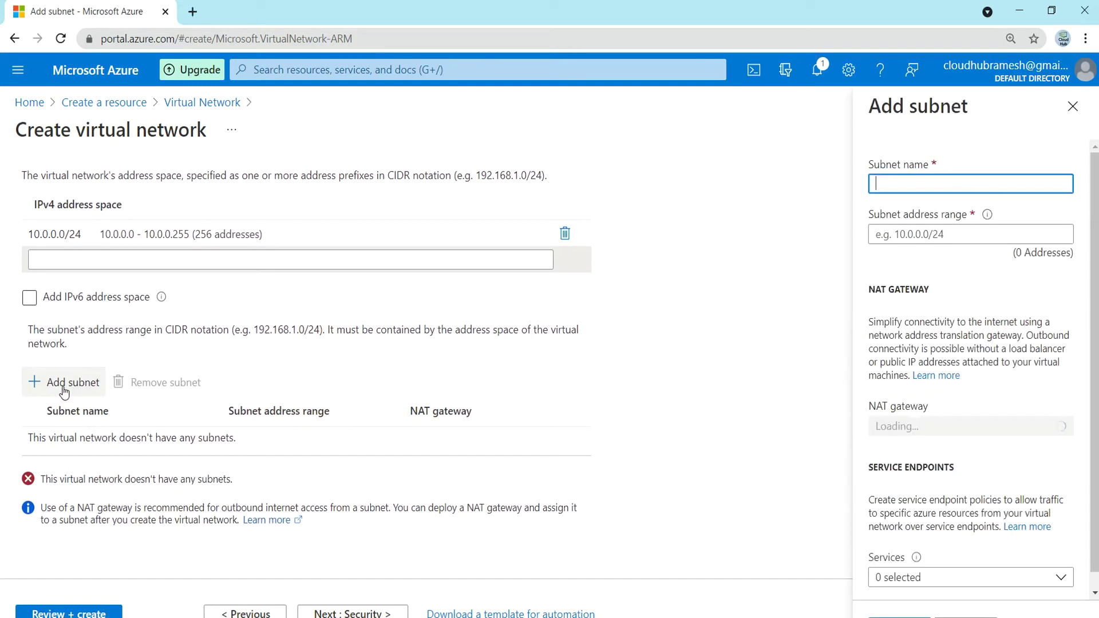
# - Add a subnet named 'defualt' with address range 10.0.0.0/25
pyautogui.write('defualt')
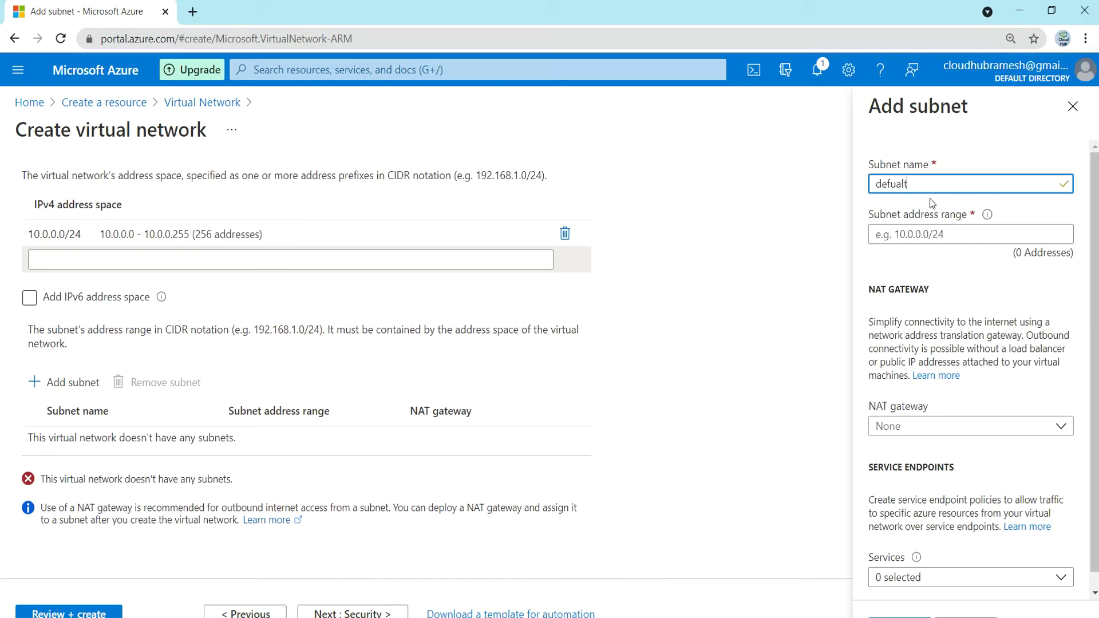
pyautogui.press('Tab')
pyautogui.write('100')
pyautogui.press('BackSpace')
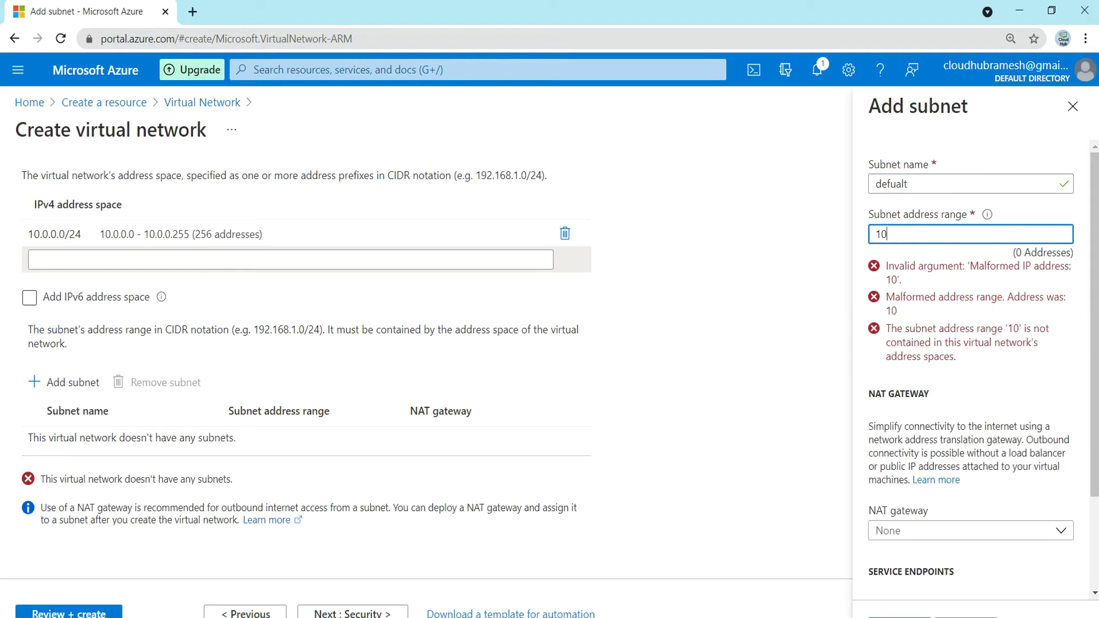
pyautogui.write('.0.0.')
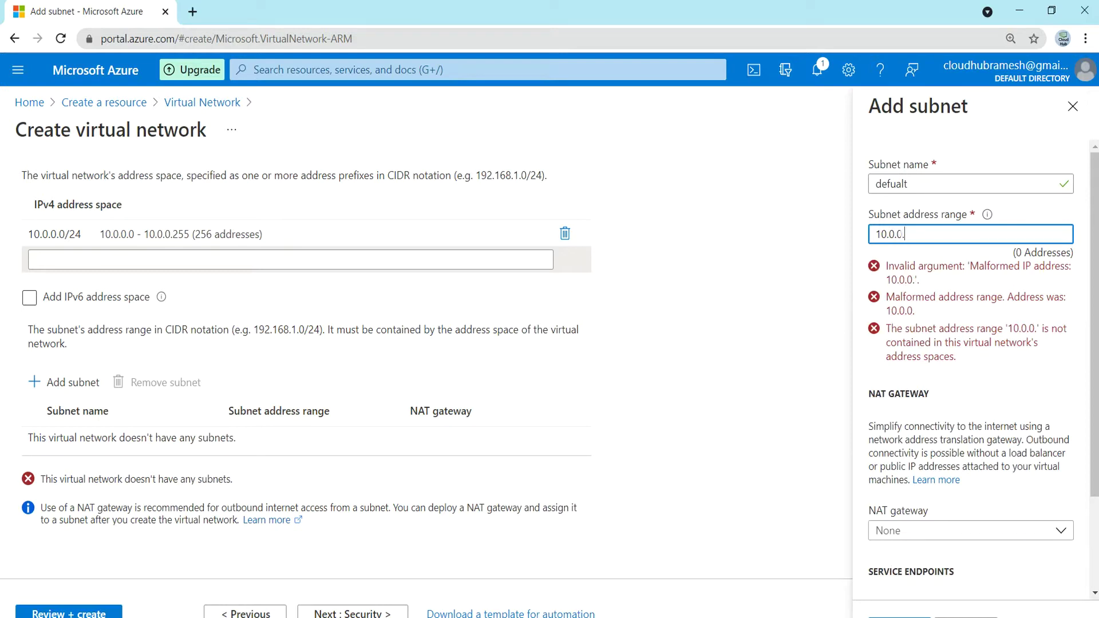
pyautogui.write('0/')
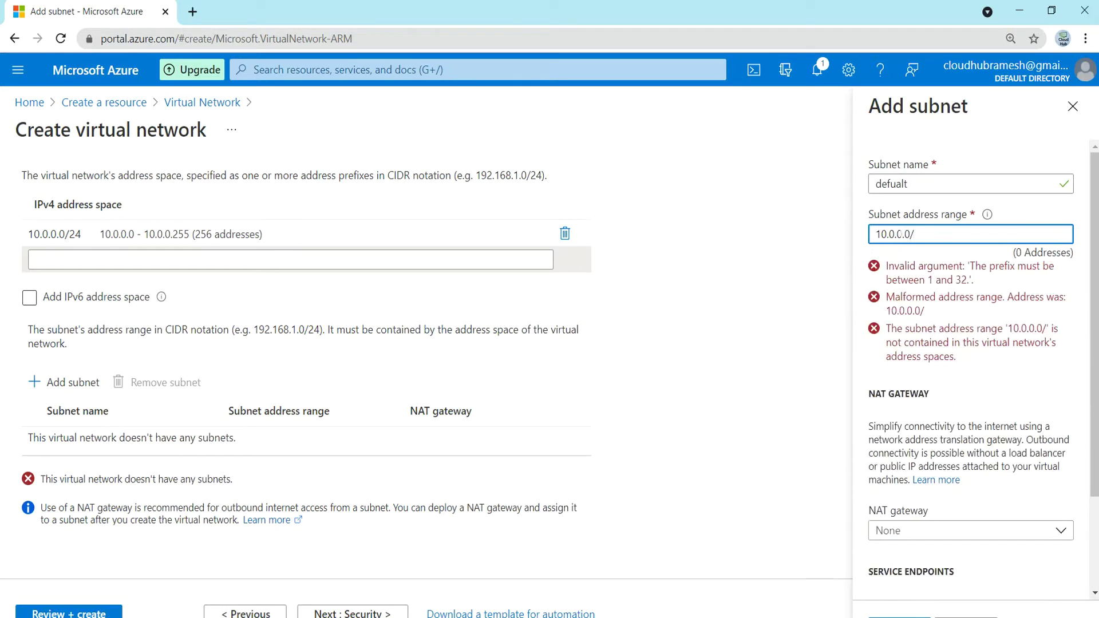
pyautogui.write('25')
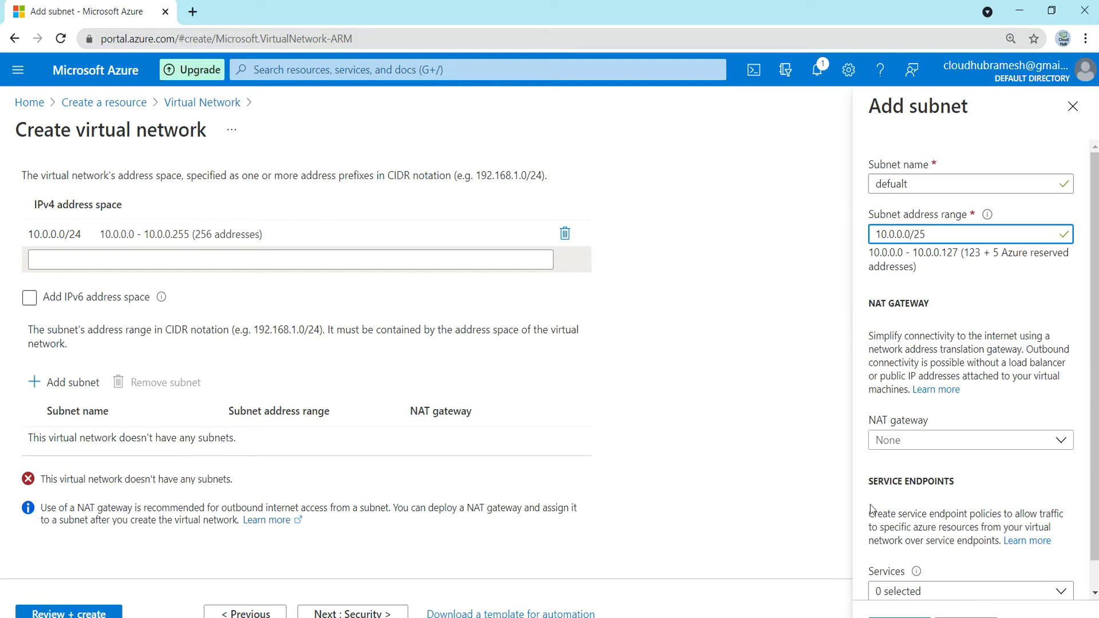
pyautogui.click(900, 617)
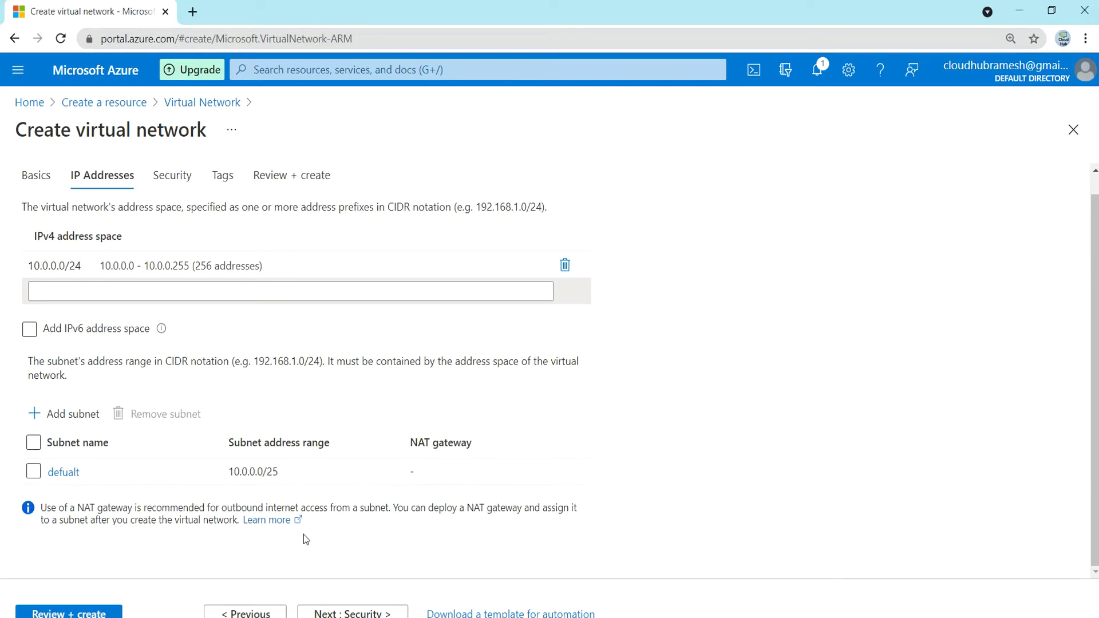
# - Advance past Security and Tags to Review + create, where vnet1 passes validation
pyautogui.click(336, 613)
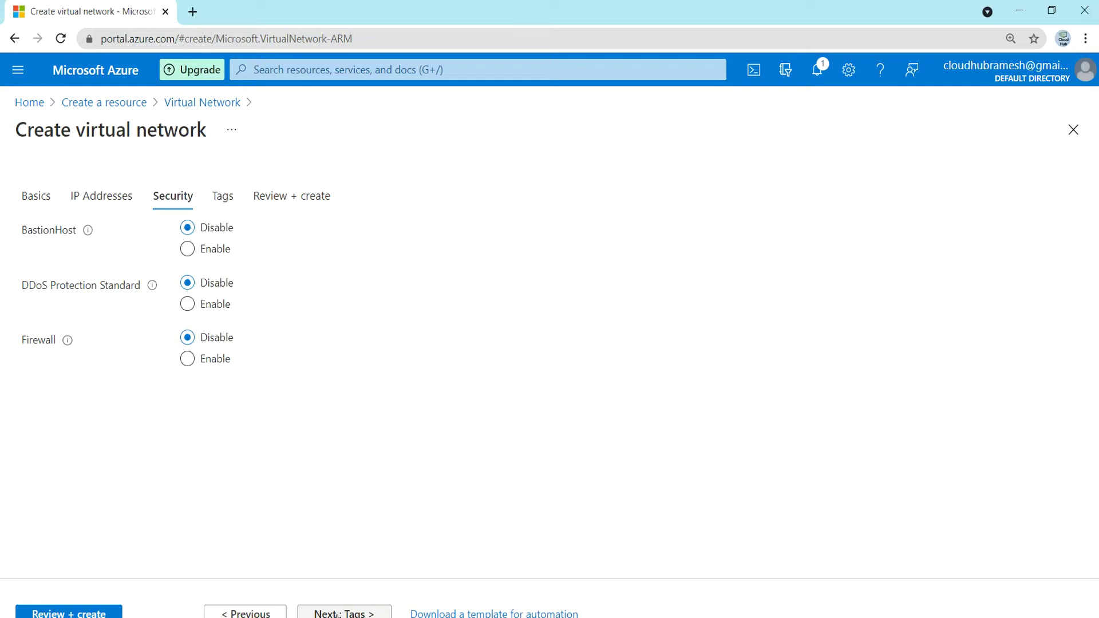
pyautogui.click(336, 613)
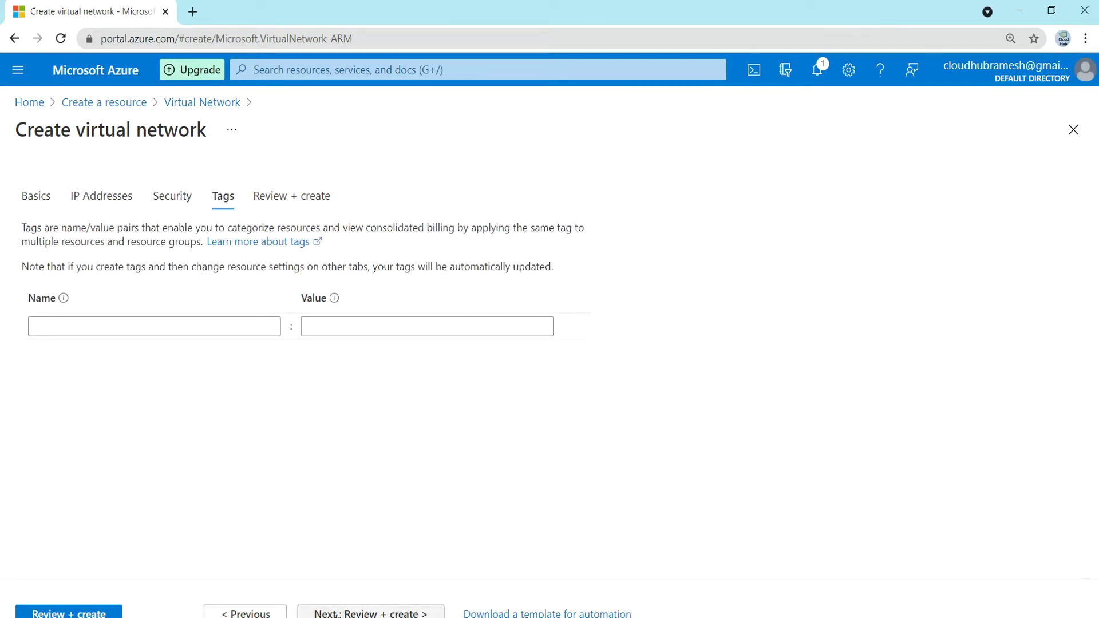
pyautogui.click(337, 613)
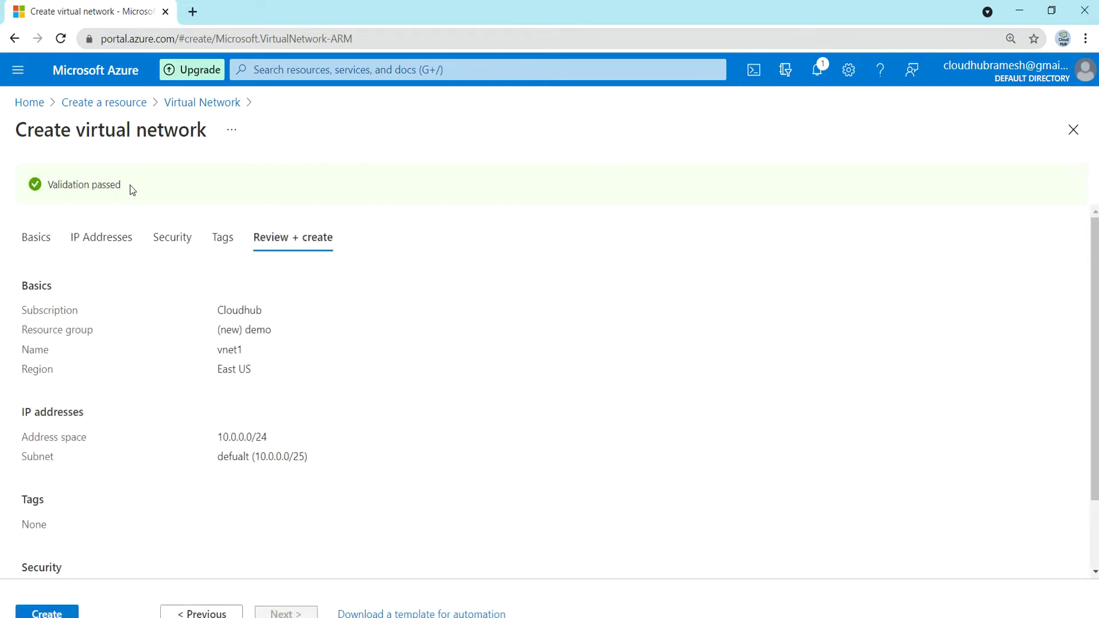
# - Create vnet1, open the deployed network, then return to the Home page
pyautogui.click(37, 614)
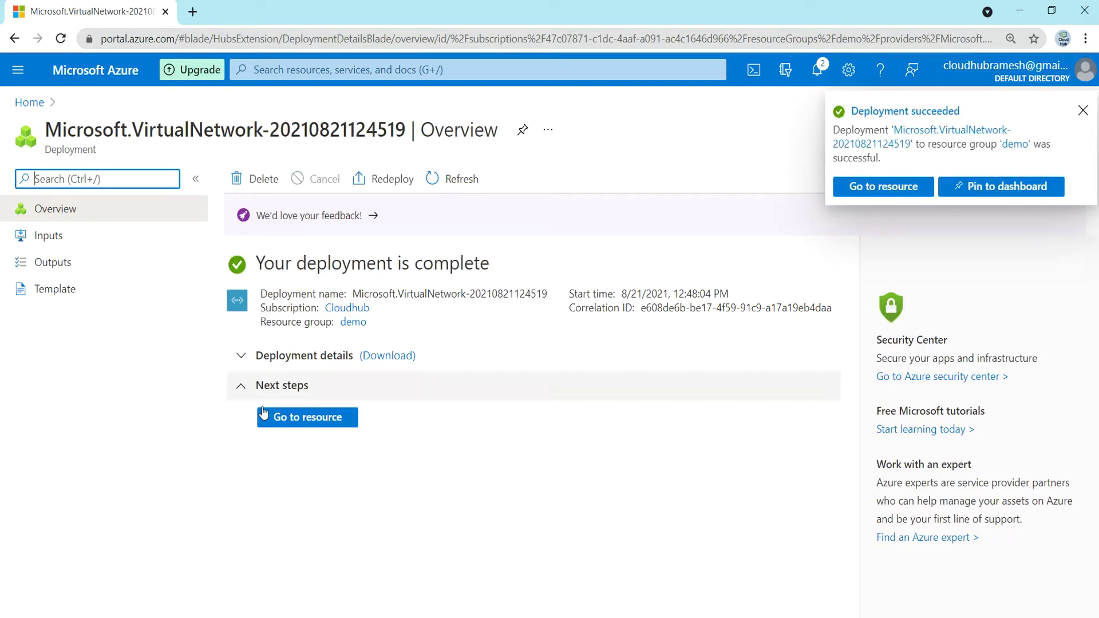
pyautogui.click(314, 419)
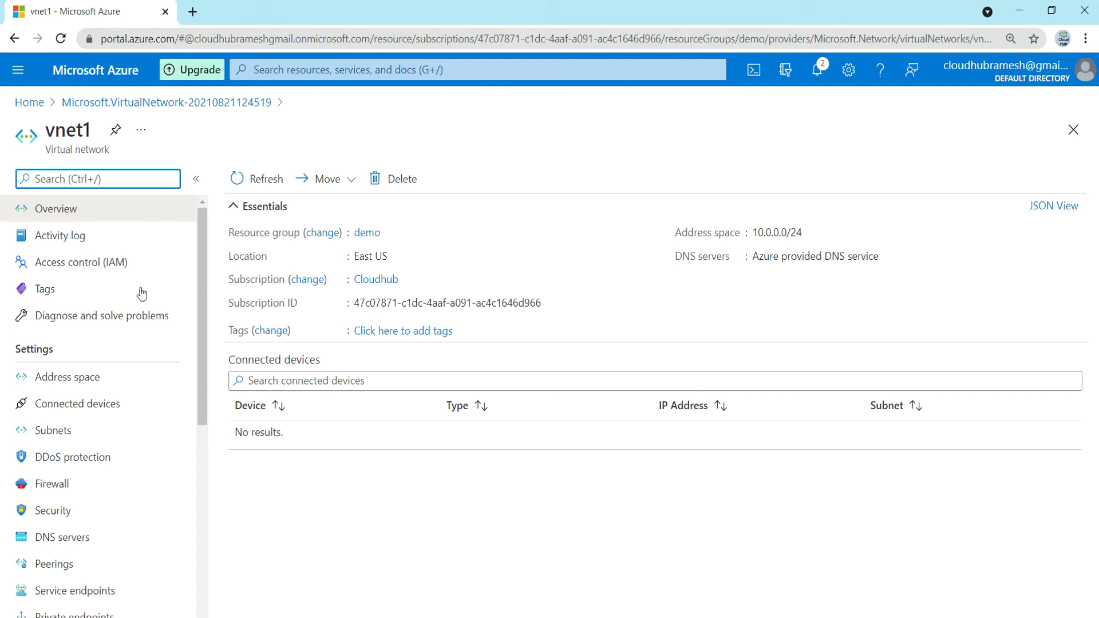
pyautogui.click(32, 103)
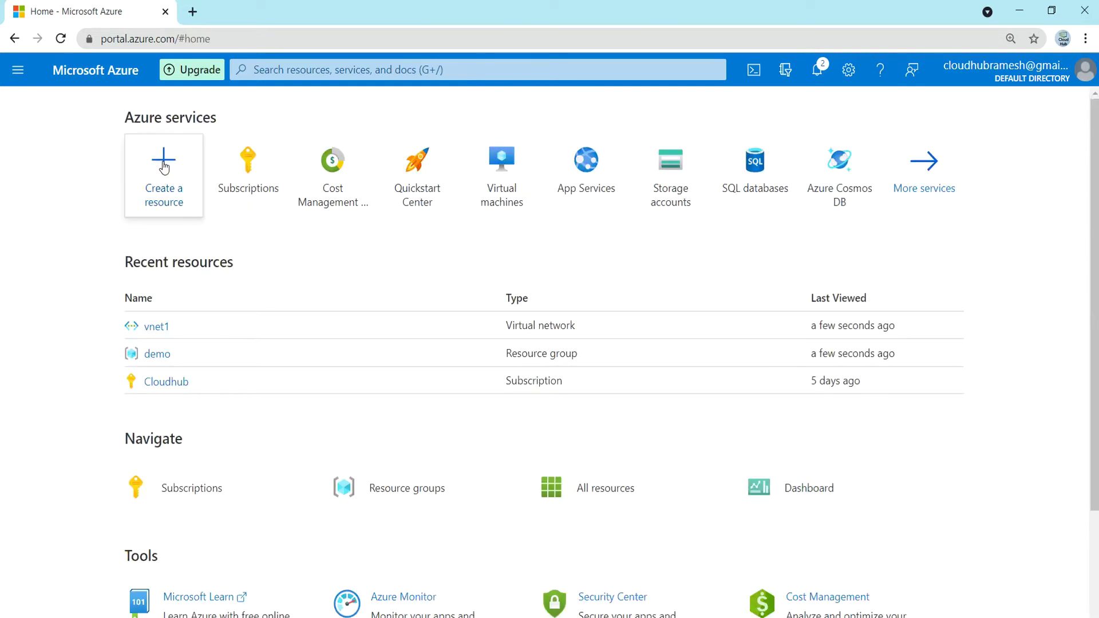
# - From Create a resource, search 'virtual network' and start a new Virtual Network
pyautogui.click(165, 167)
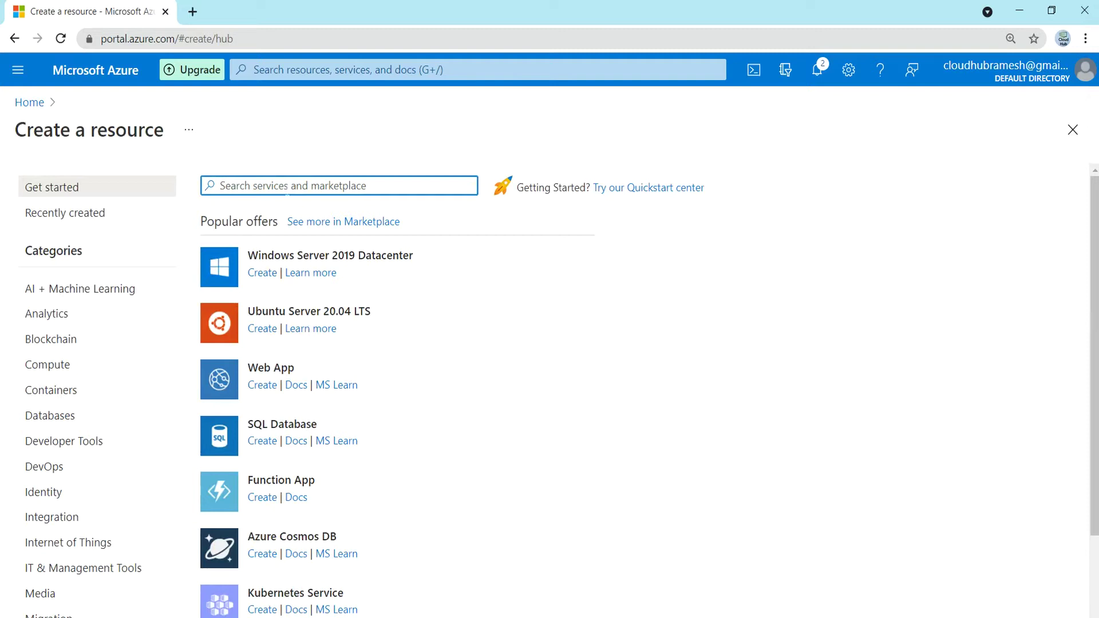
pyautogui.write('virtual ')
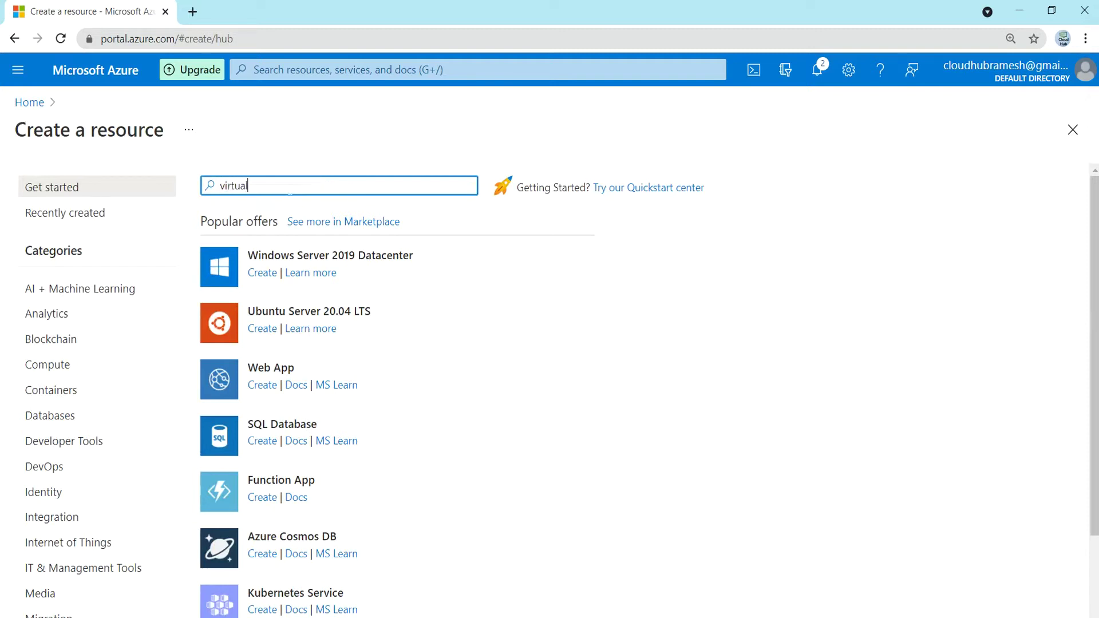
pyautogui.write('network')
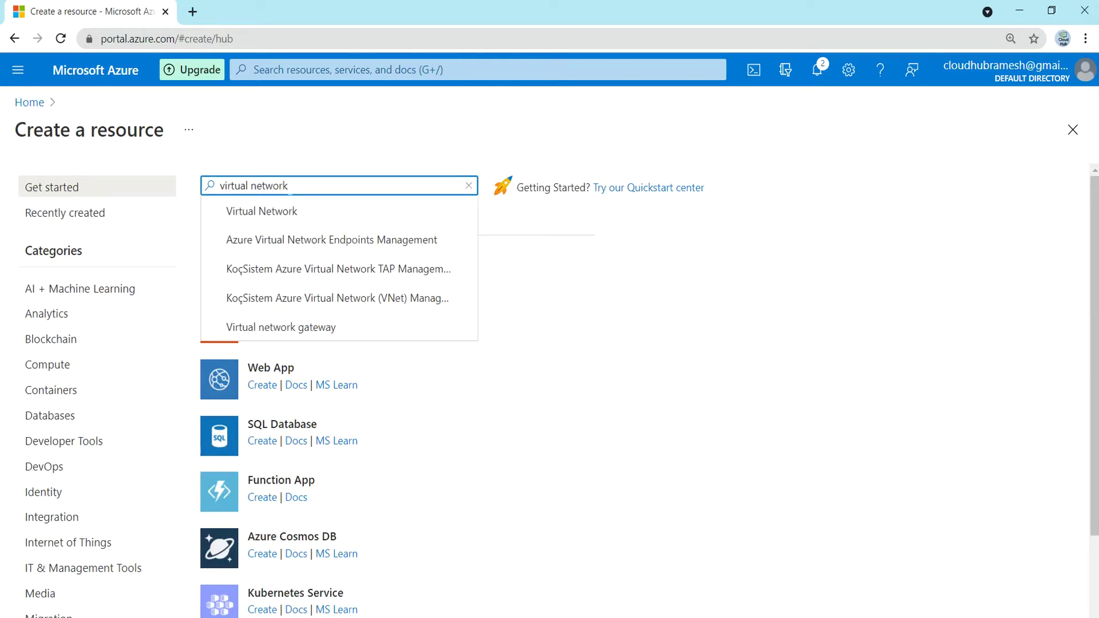
pyautogui.click(277, 211)
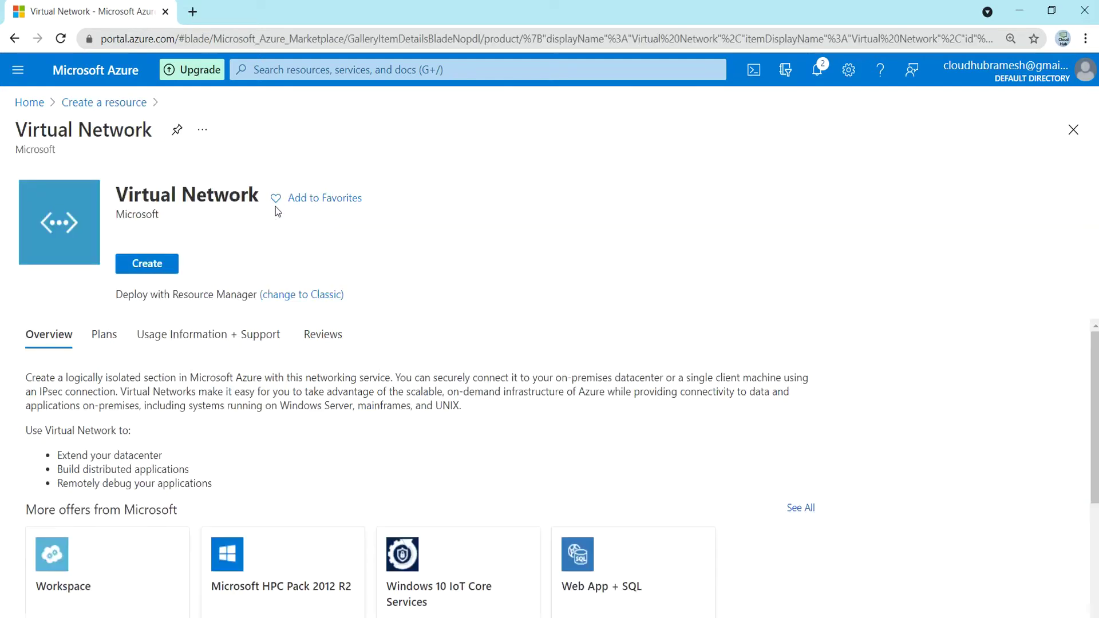
pyautogui.click(147, 277)
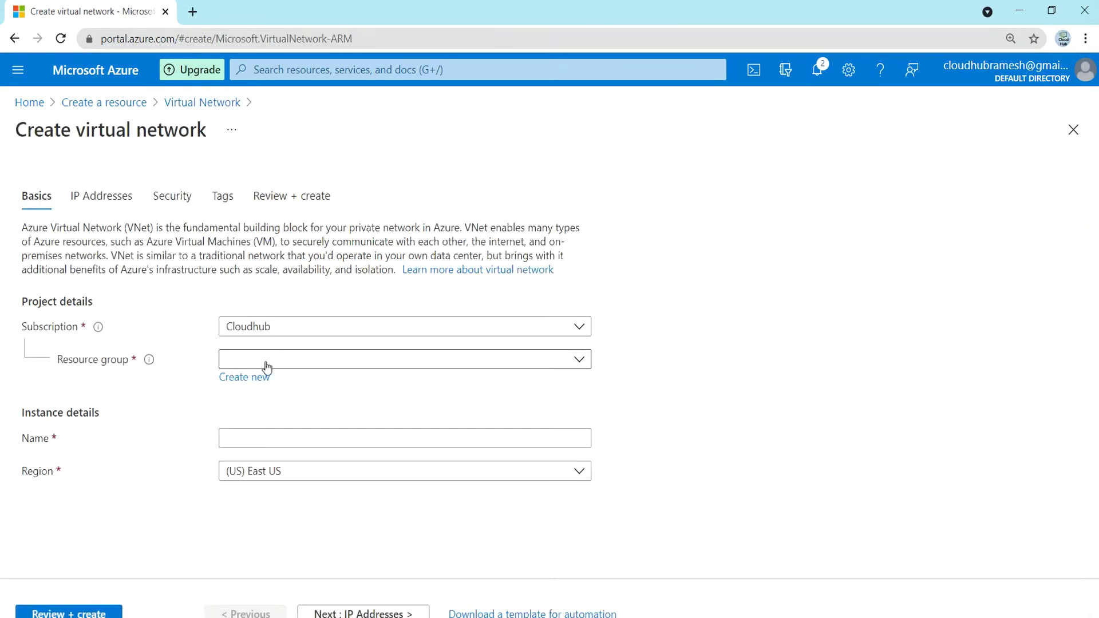
# - Put the network in resource group demo, name it 'vnet2', and continue to IP Addresses
pyautogui.click(266, 367)
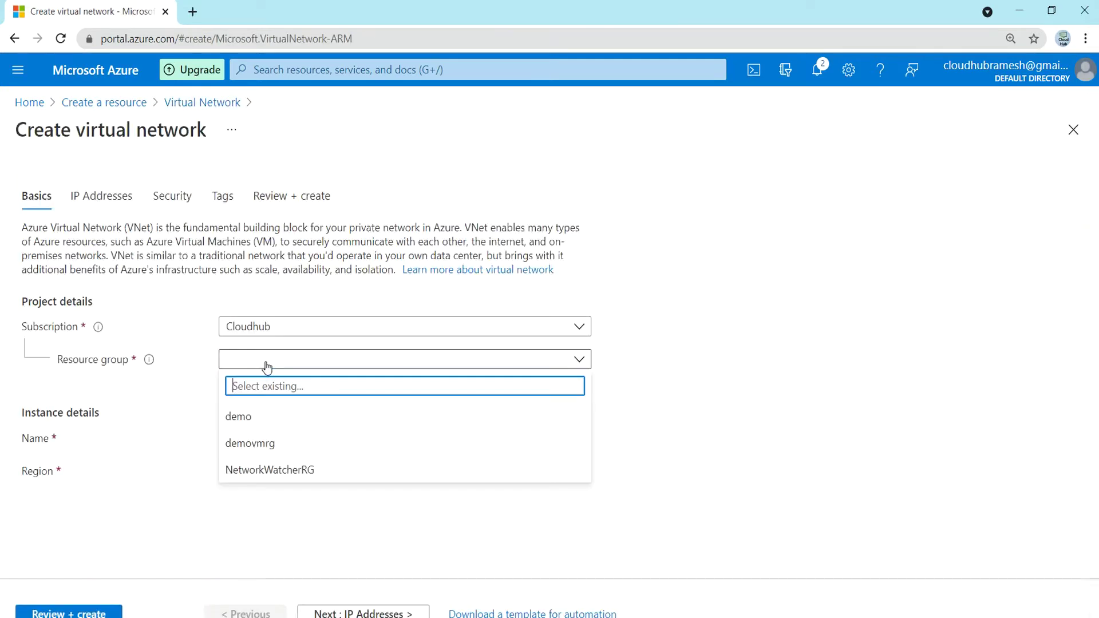
pyautogui.click(236, 425)
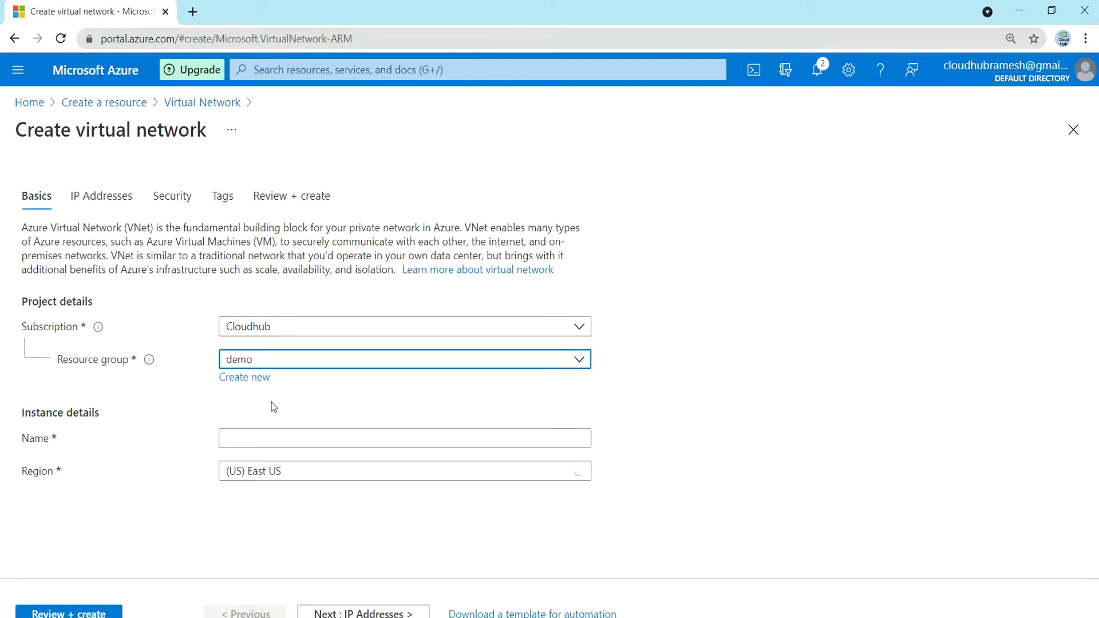
pyautogui.click(253, 436)
pyautogui.write('vnet2')
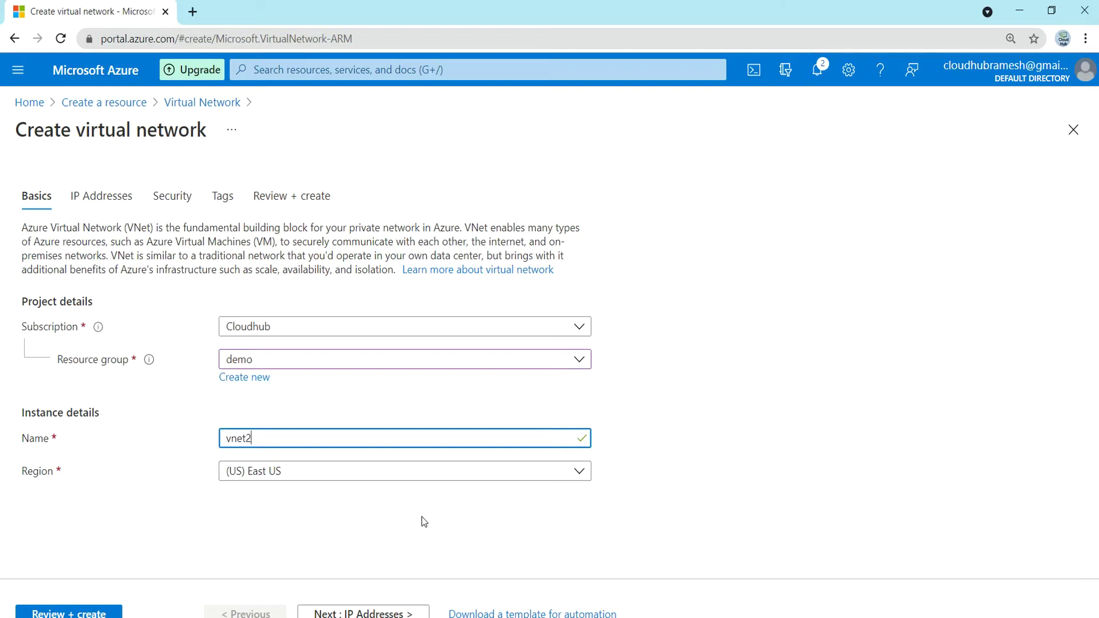
pyautogui.click(361, 613)
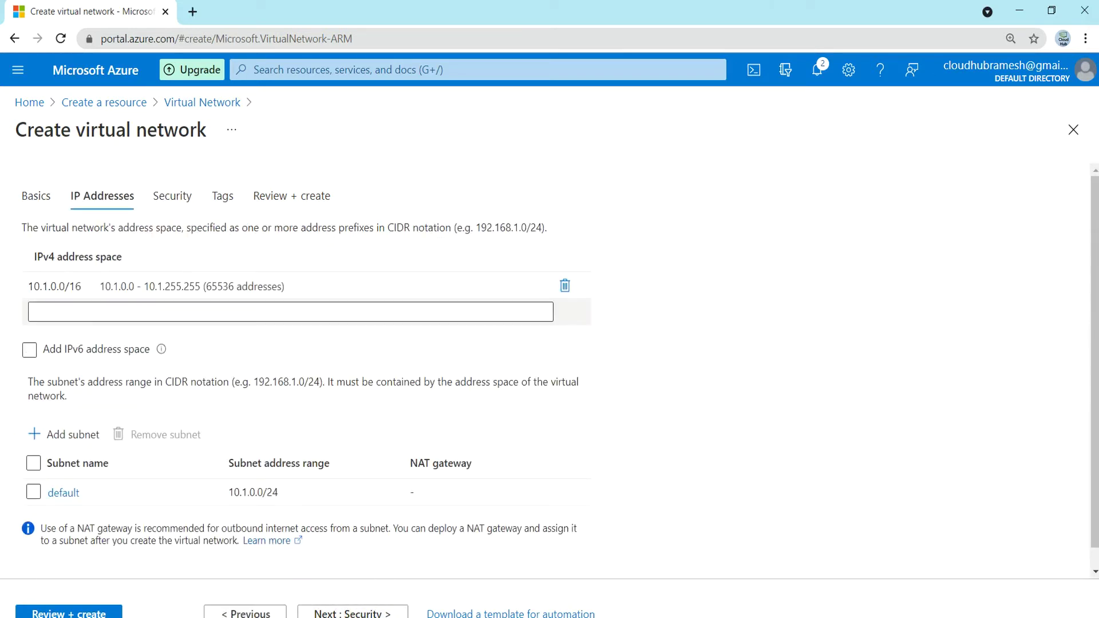
# - Change vnet2's IPv4 address space from 10.1.0.0/16 to 10.1.0.0/24
pyautogui.click(140, 287)
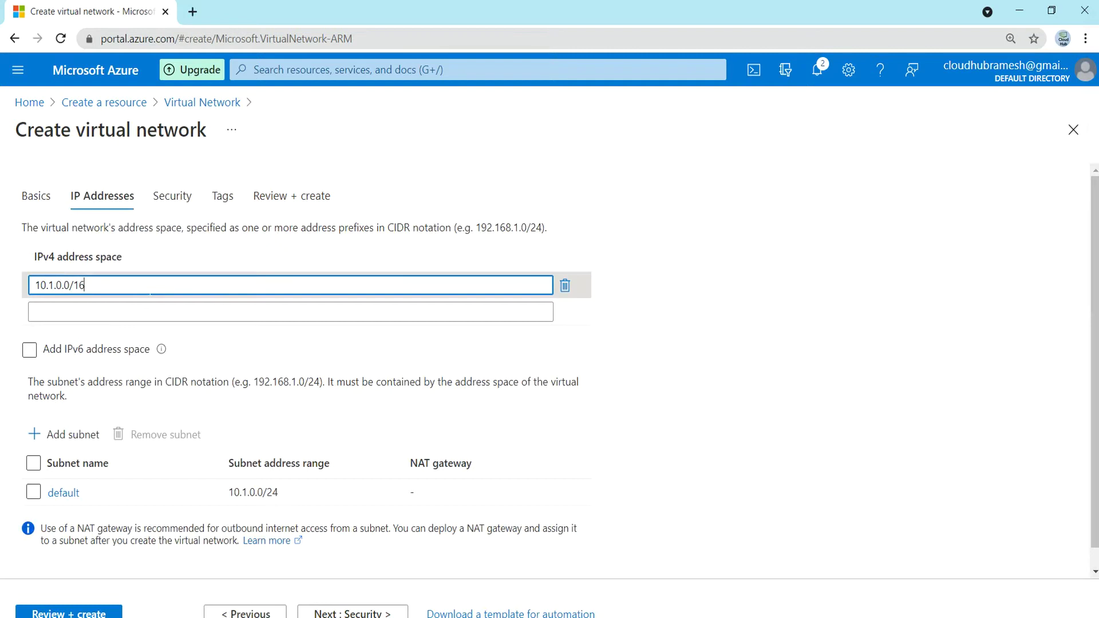
pyautogui.press('BackSpace')
pyautogui.press('BackSpace')
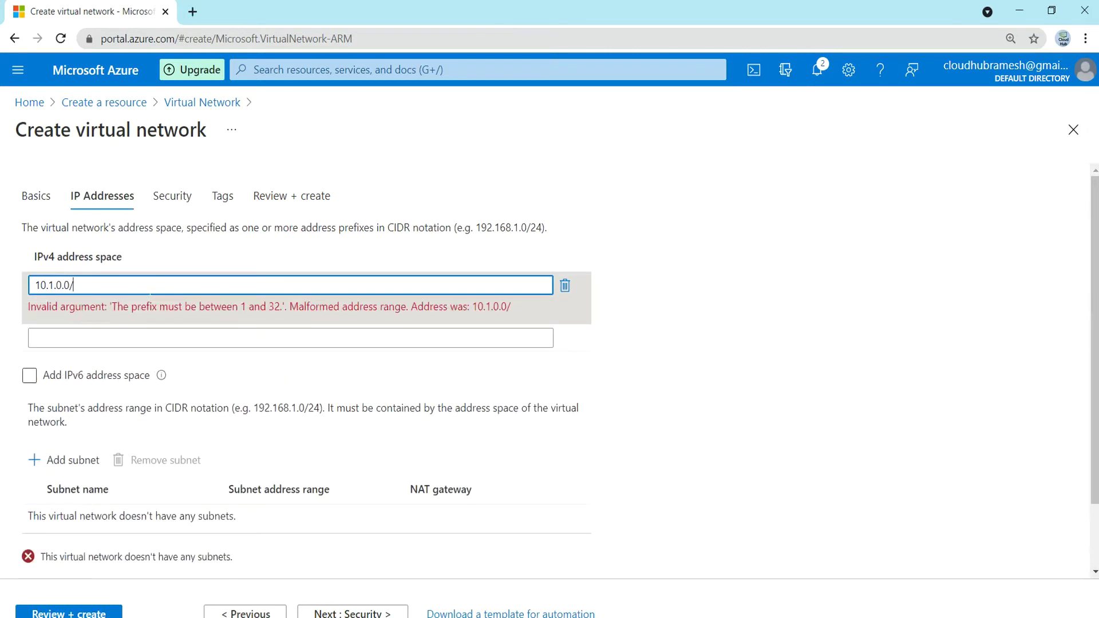
pyautogui.write('24')
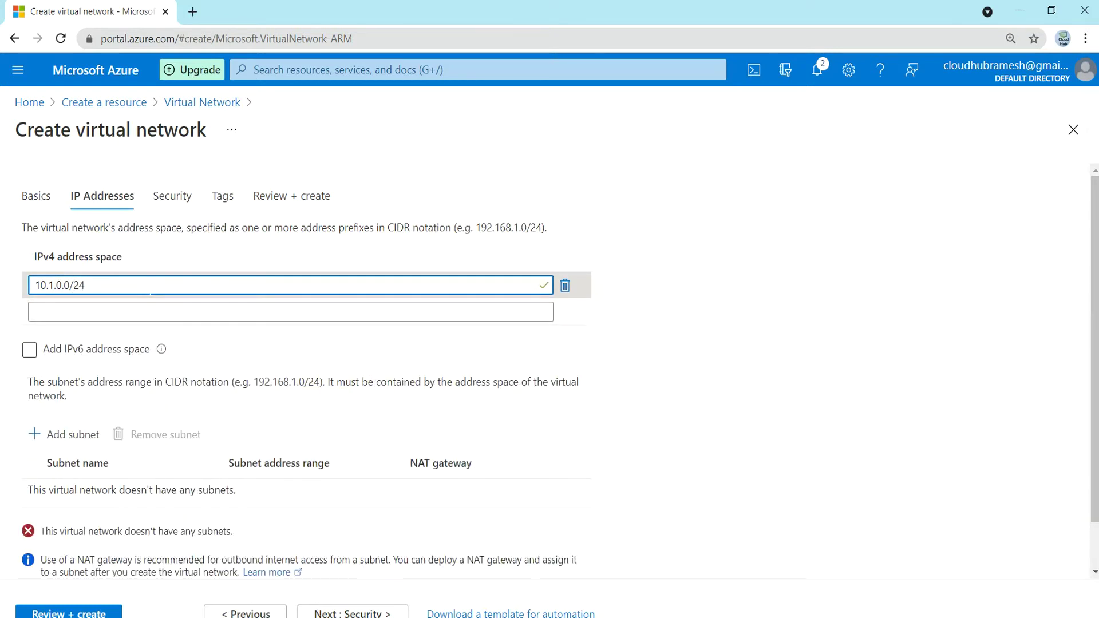
pyautogui.click(214, 333)
pyautogui.click(262, 314)
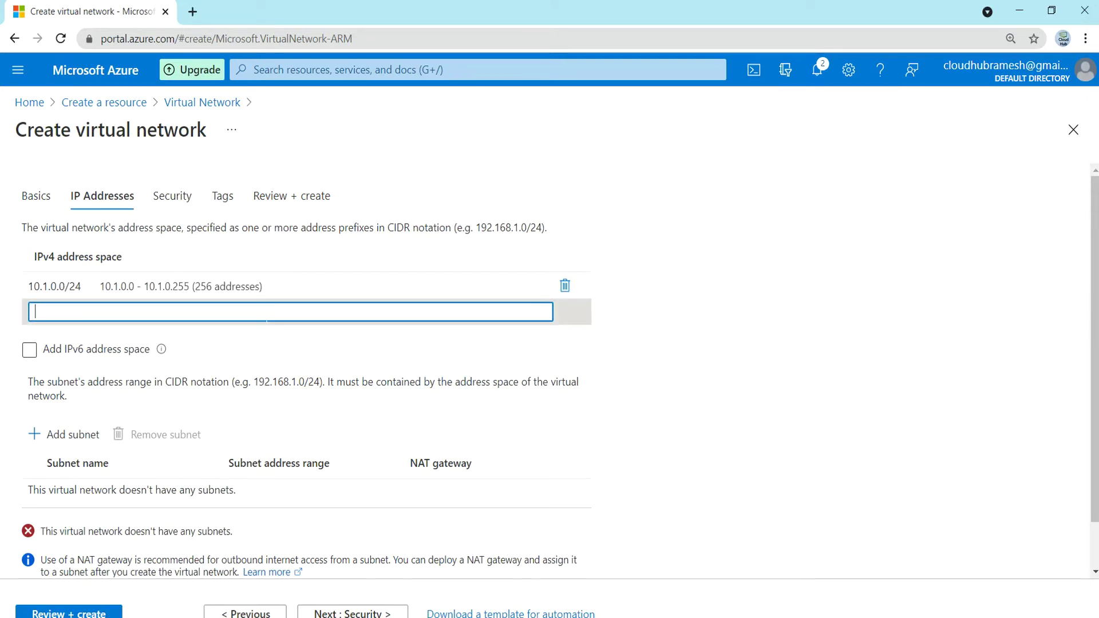
# - Add a subnet named 'default' with address range 10.1.0.0/25
pyautogui.click(69, 441)
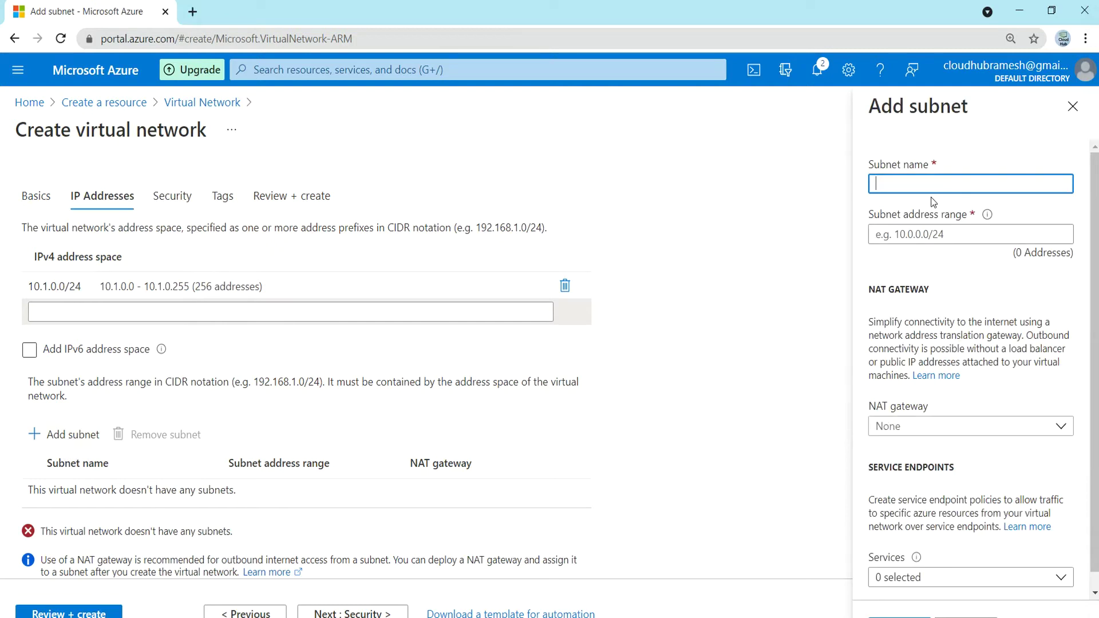
pyautogui.write('default')
pyautogui.press('Tab')
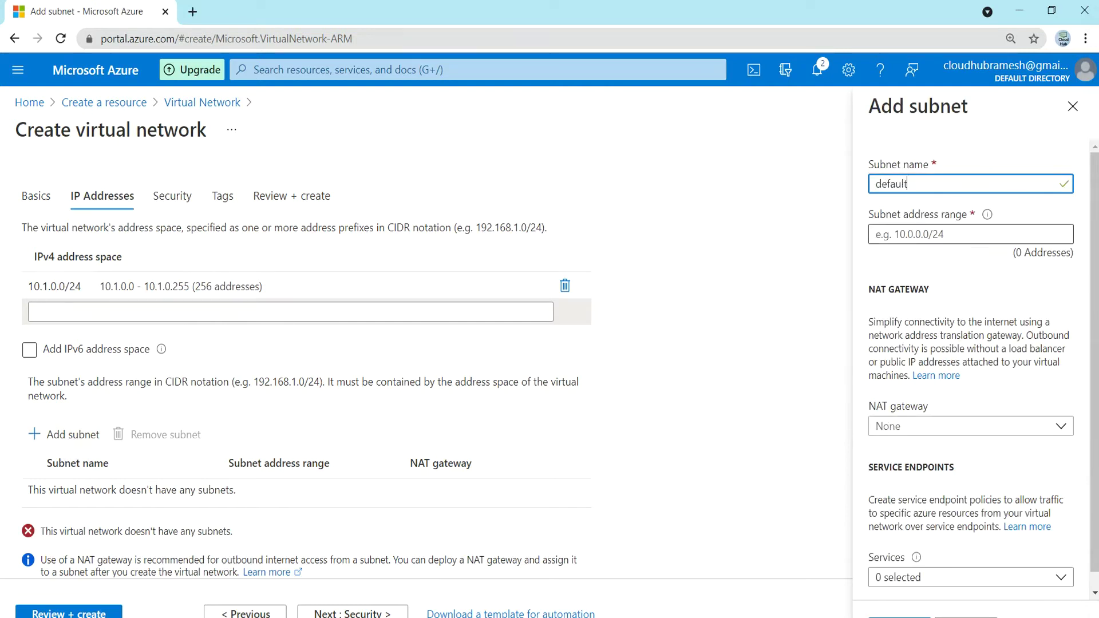
pyautogui.write('10')
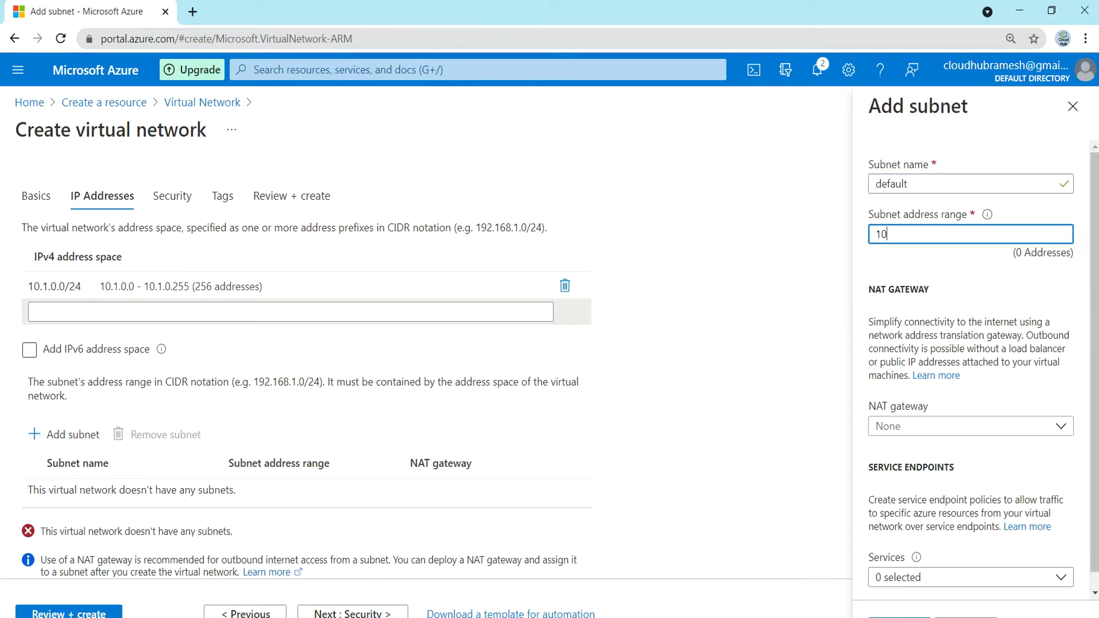
pyautogui.write('.1.0.')
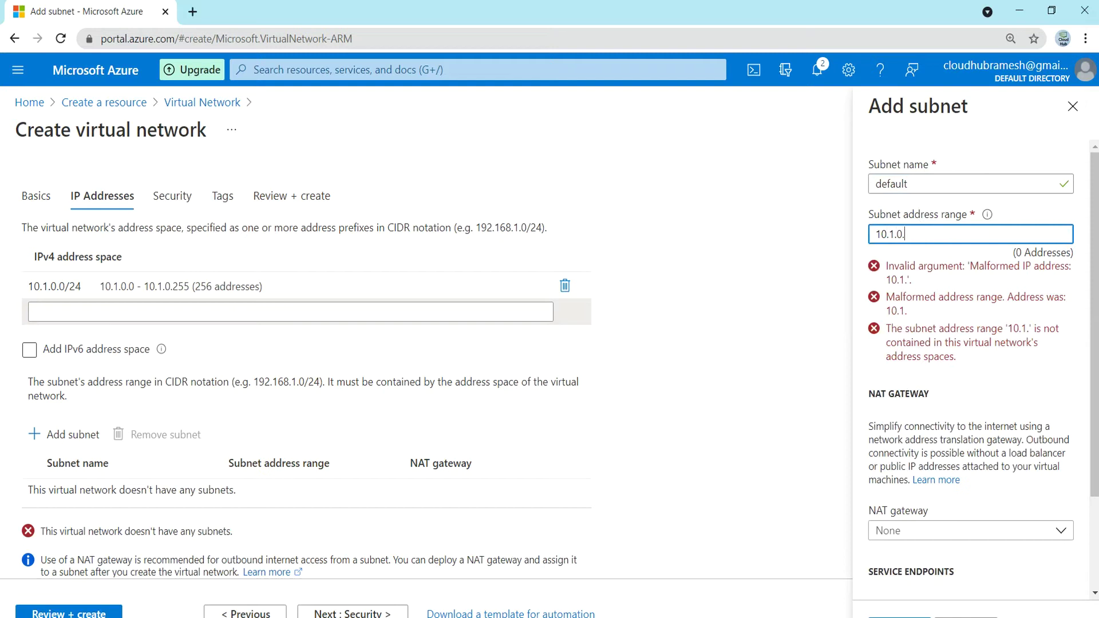
pyautogui.write('0/')
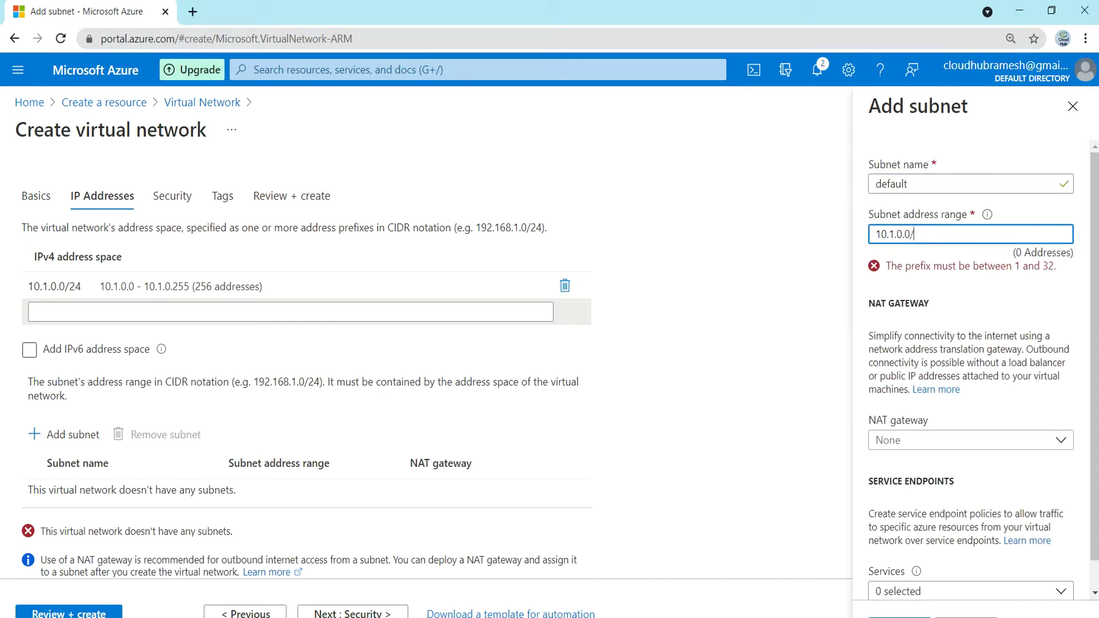
pyautogui.write('25')
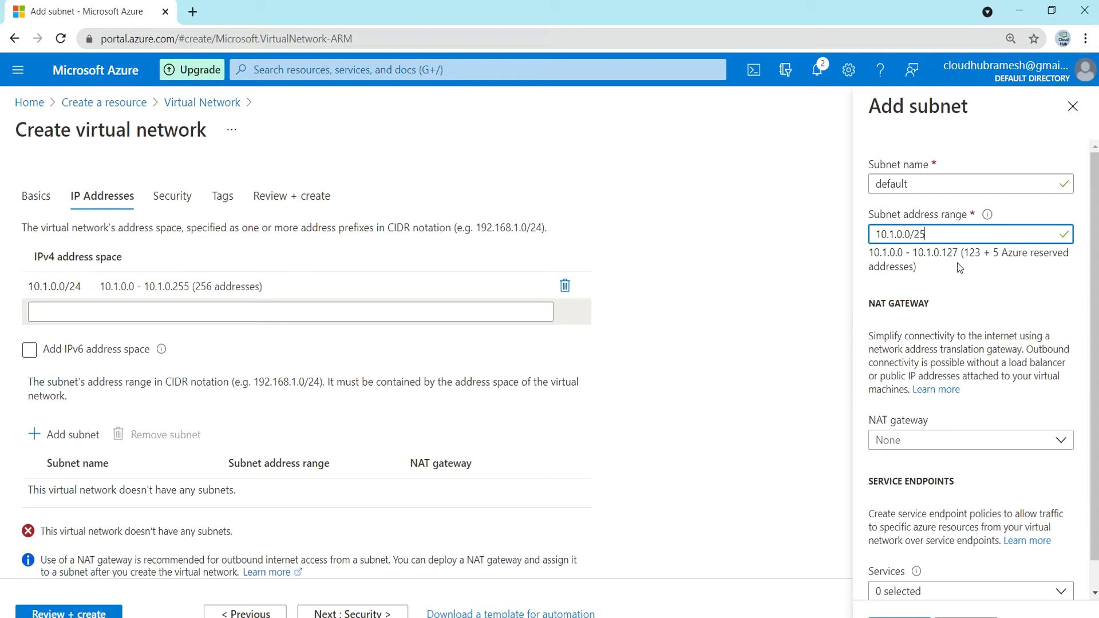
pyautogui.click(882, 613)
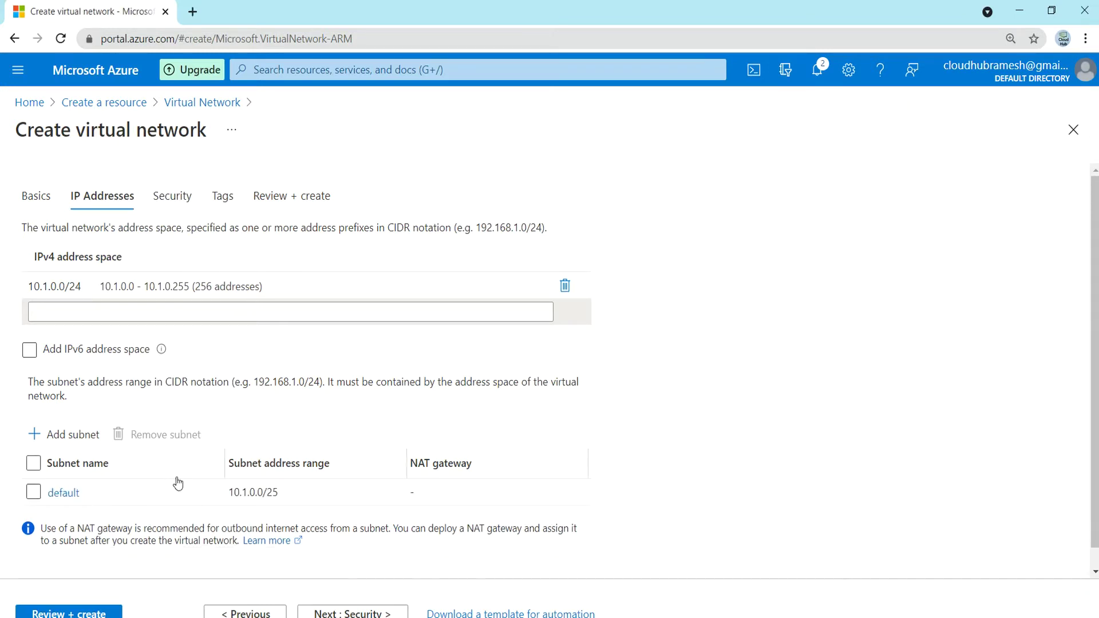
# - Step through Security and Tags to the review, then create vnet2
pyautogui.click(345, 613)
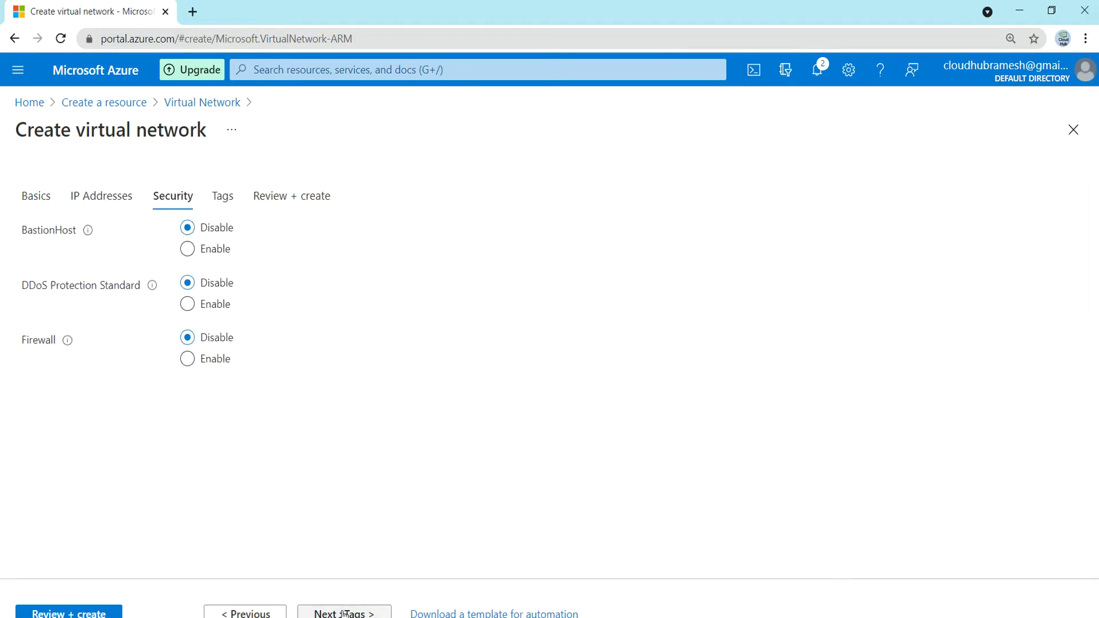
pyautogui.click(346, 613)
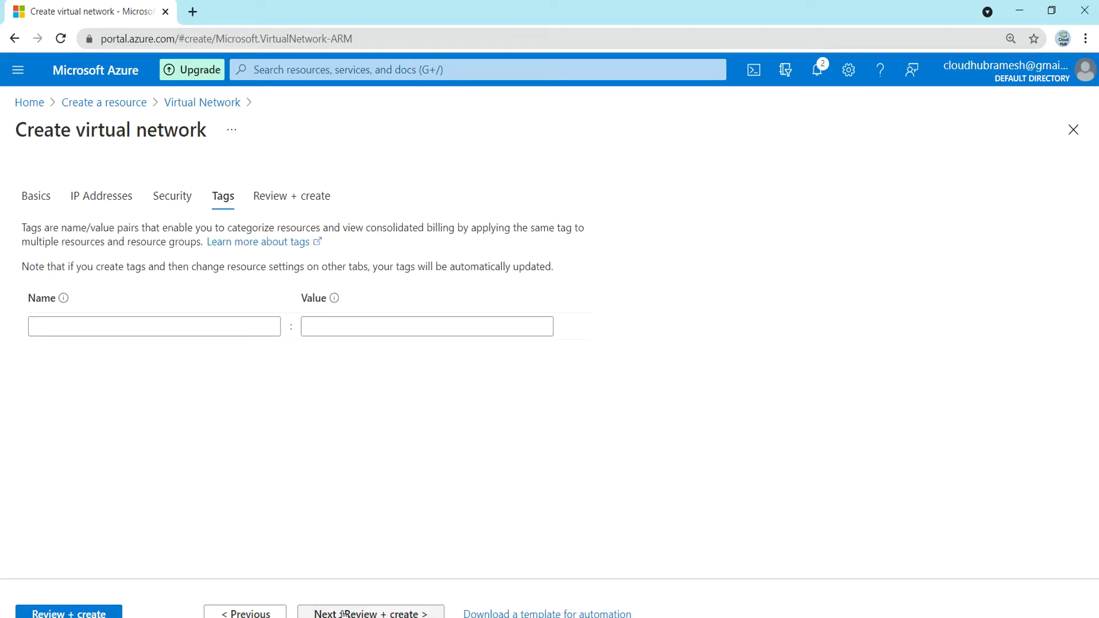
pyautogui.click(344, 613)
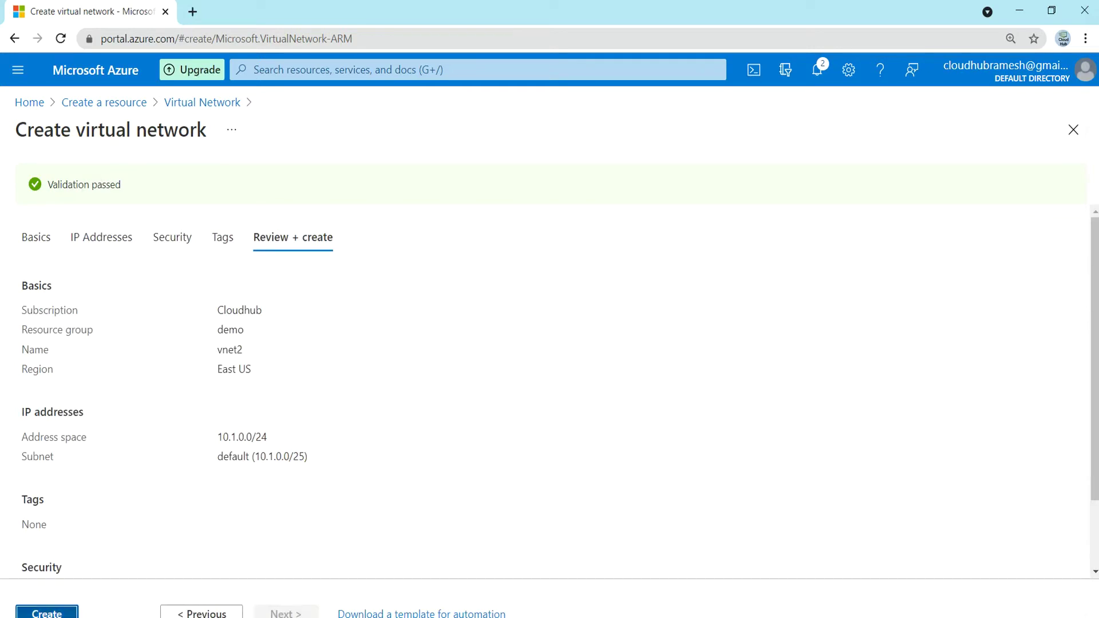
pyautogui.click(53, 614)
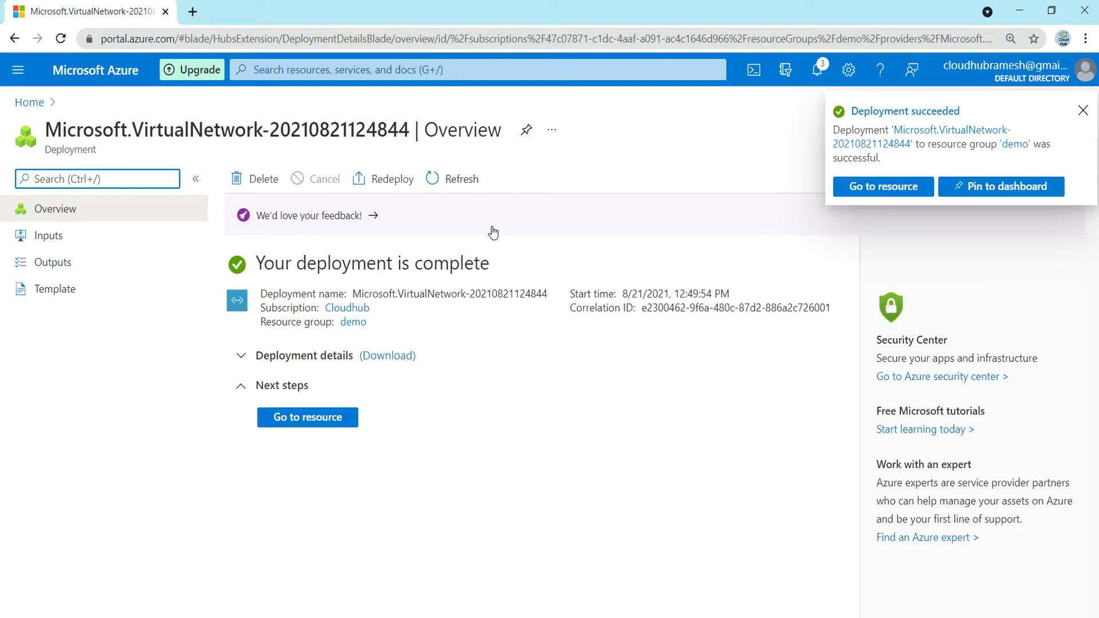
# - View vnet2, then open the demo resource group and refresh its resource list
pyautogui.click(296, 426)
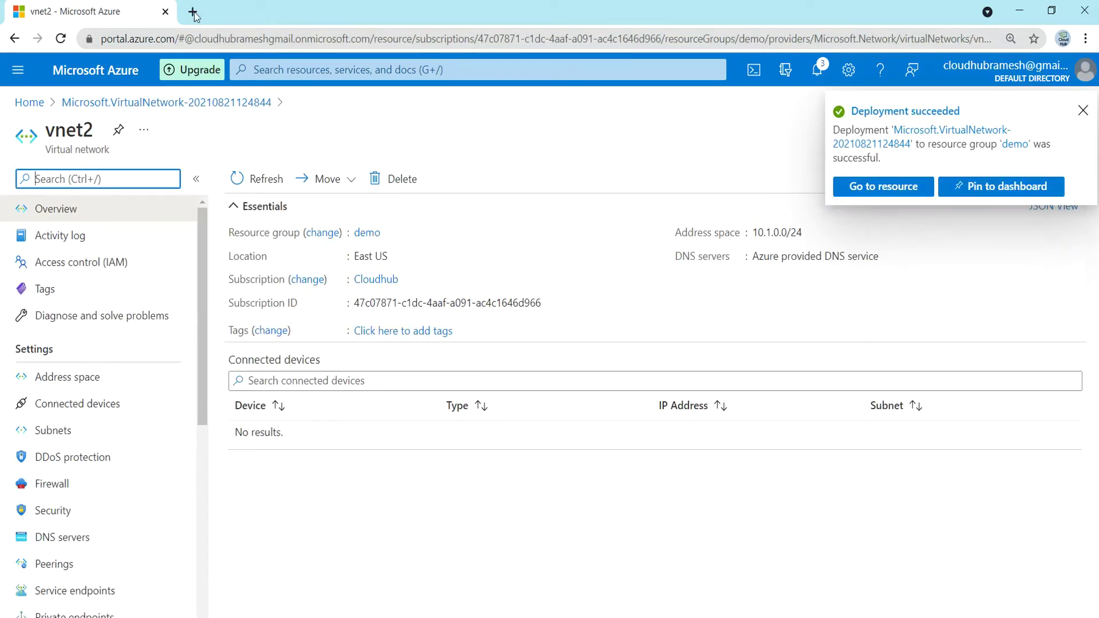
pyautogui.click(24, 101)
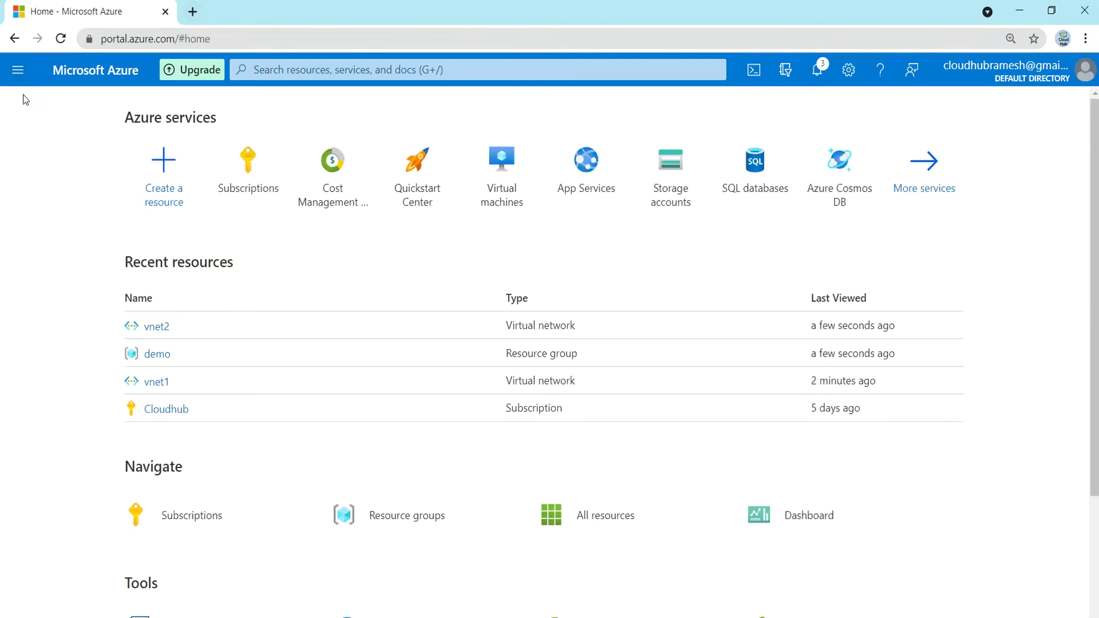
pyautogui.click(153, 355)
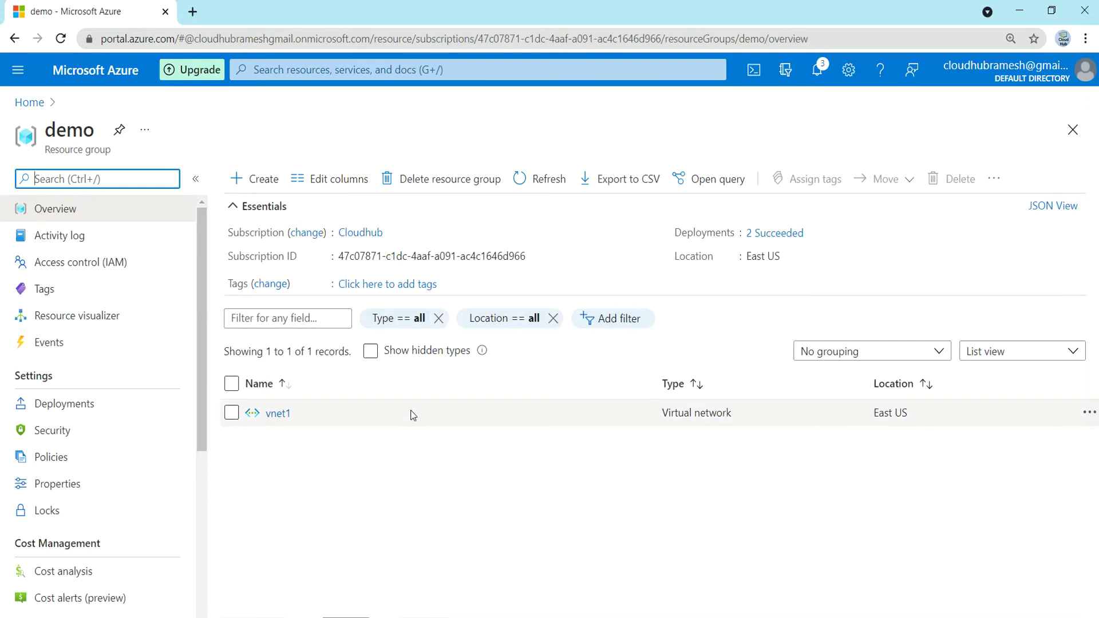
pyautogui.click(540, 186)
pyautogui.click(541, 190)
pyautogui.click(541, 190)
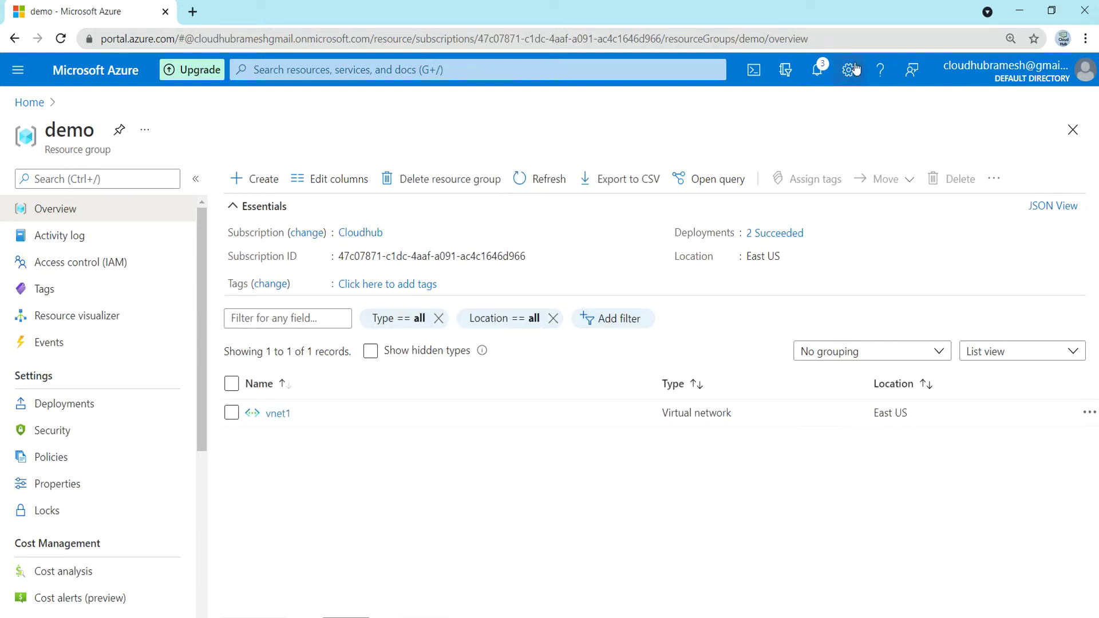
# - Reach vnet2 from its deployment notification, then reopen the demo resource group listing vnet1 and vnet2
pyautogui.click(816, 73)
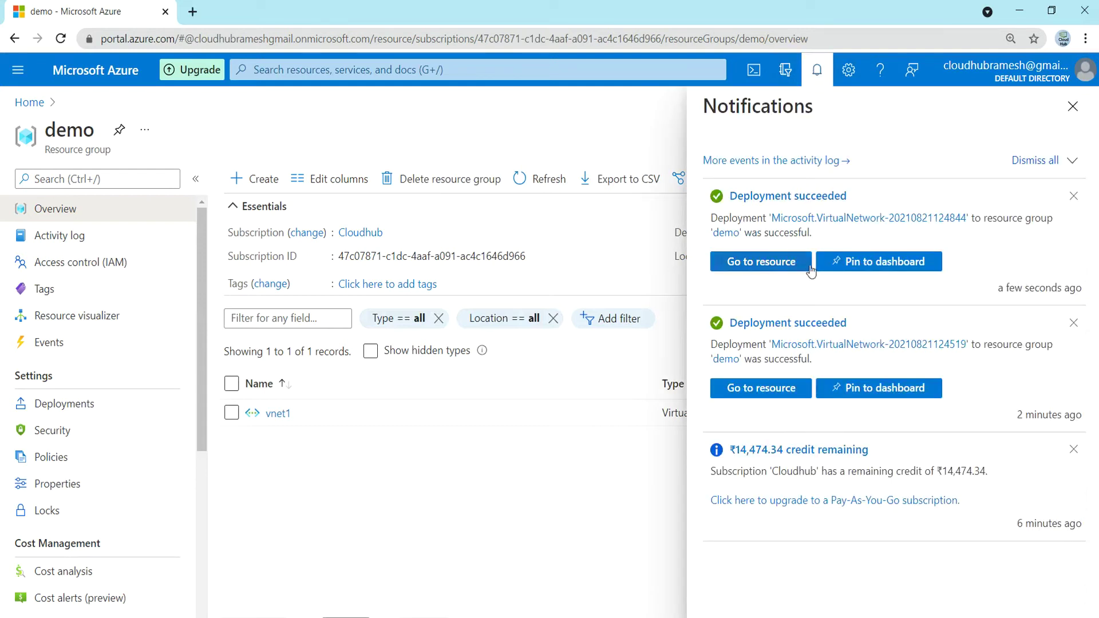
pyautogui.click(749, 261)
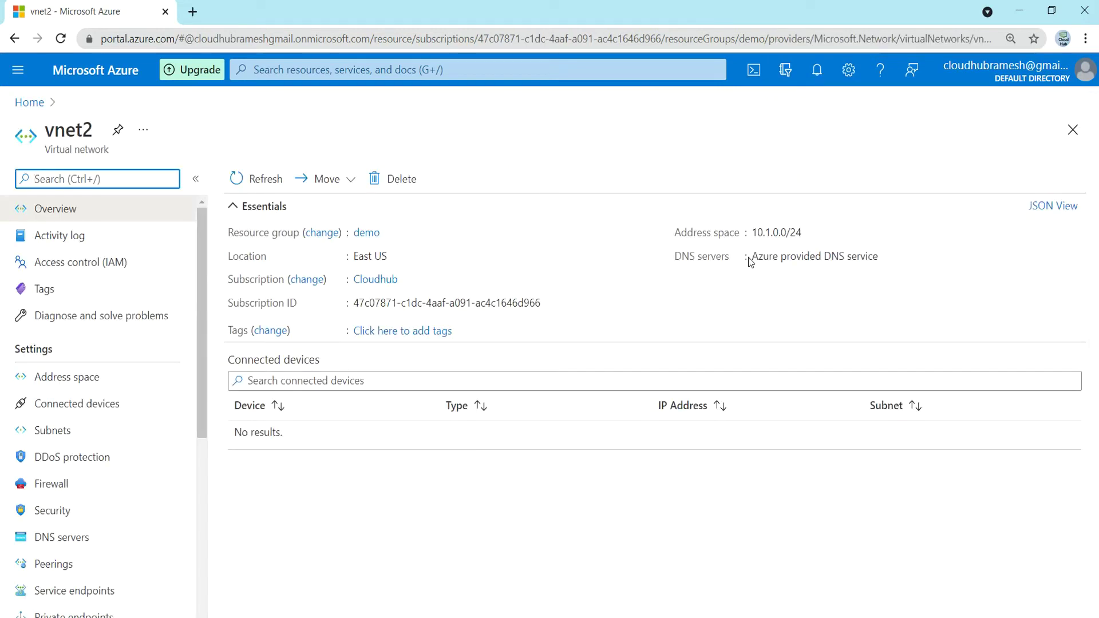
pyautogui.click(1073, 129)
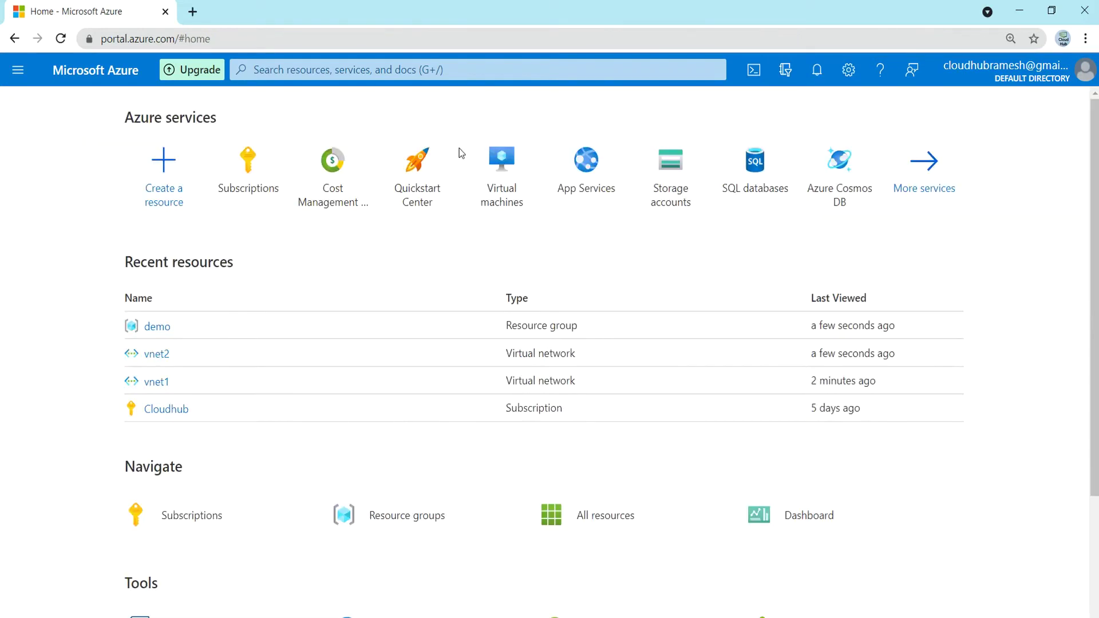
pyautogui.click(152, 327)
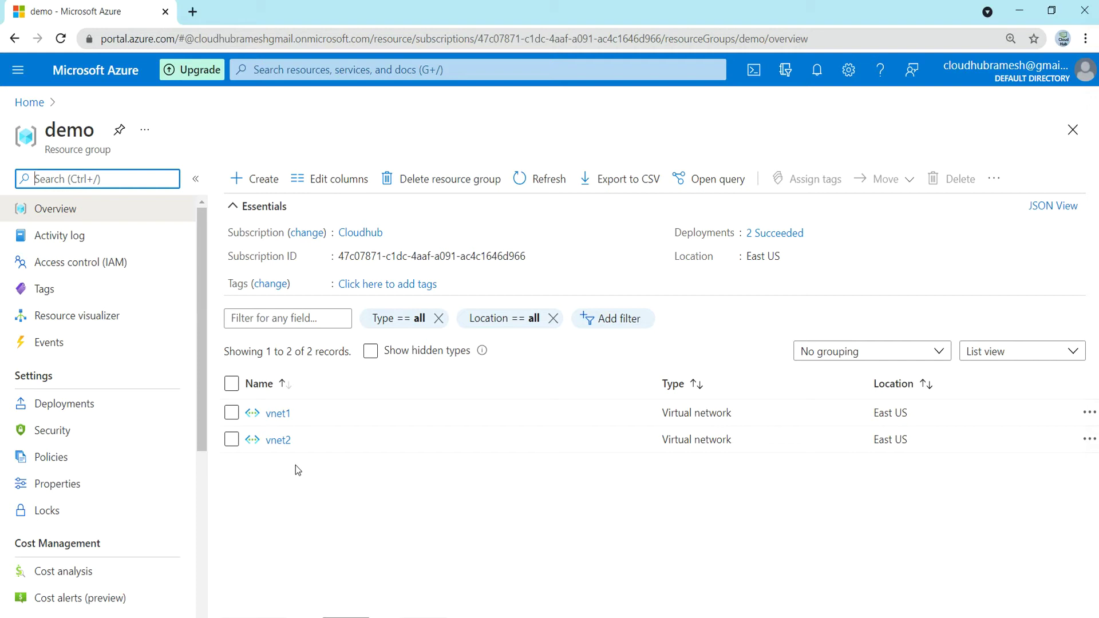
# - Search Create a resource for 'Virtual network gateway' and start creating one
pyautogui.click(30, 106)
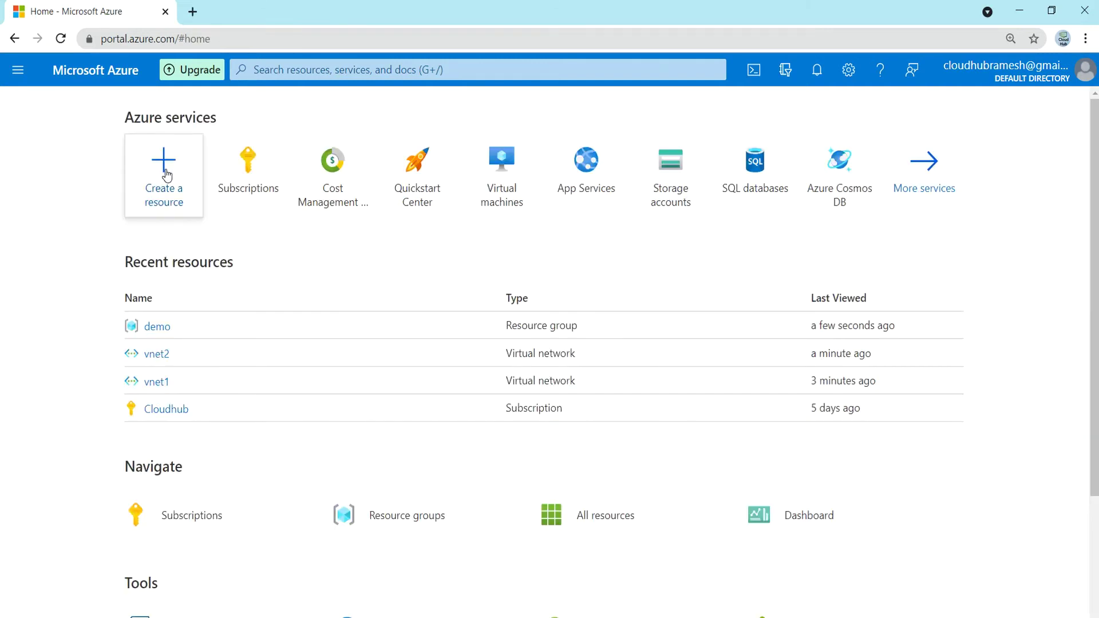
pyautogui.click(166, 174)
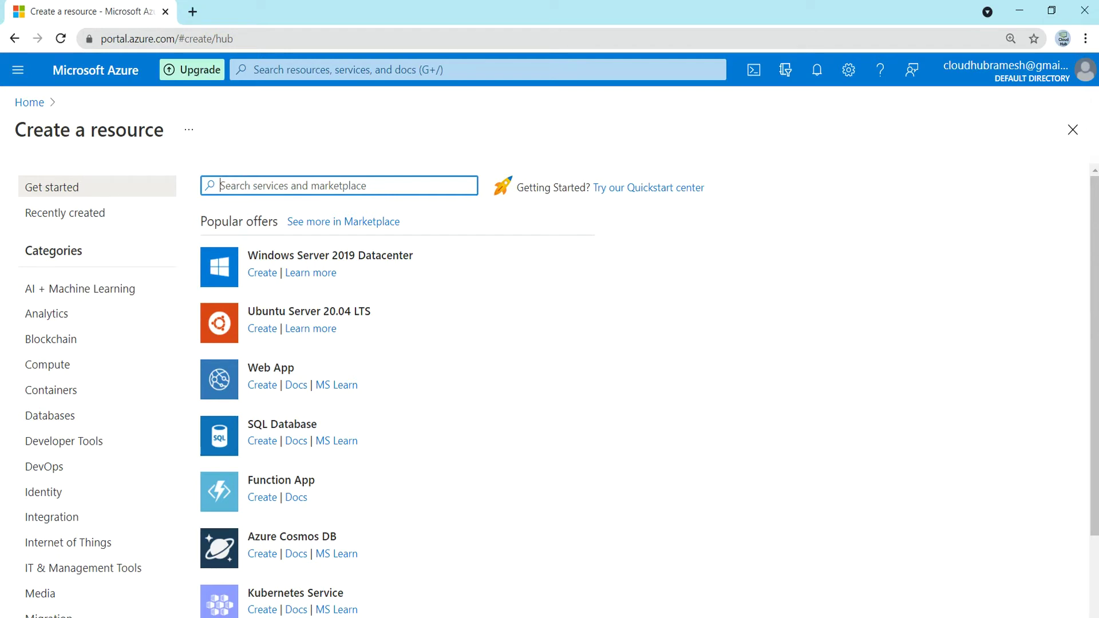
pyautogui.write('Virtual netw')
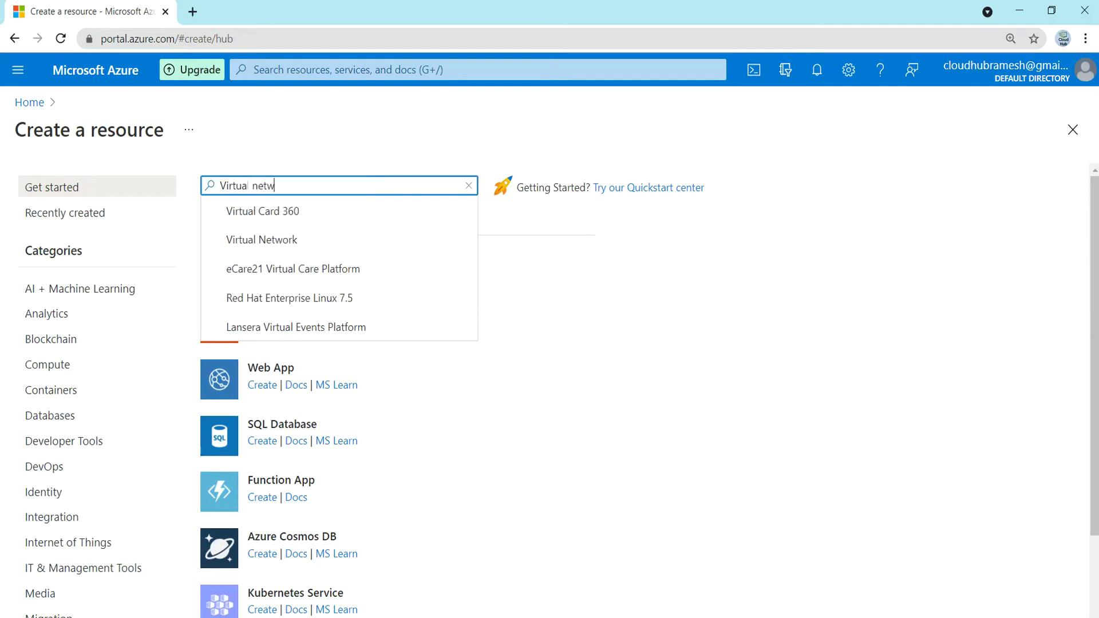
pyautogui.write('rok')
pyautogui.press('BackSpace')
pyautogui.press('BackSpace')
pyautogui.press('BackSpace')
pyautogui.press('BackSpace')
pyautogui.write('work gat')
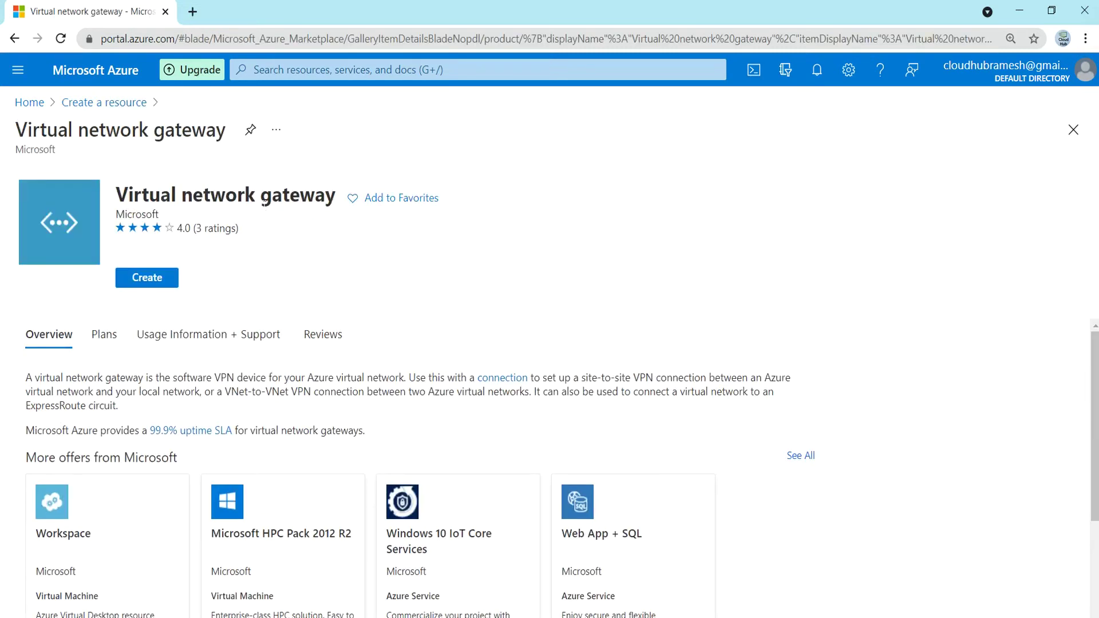
pyautogui.click(146, 280)
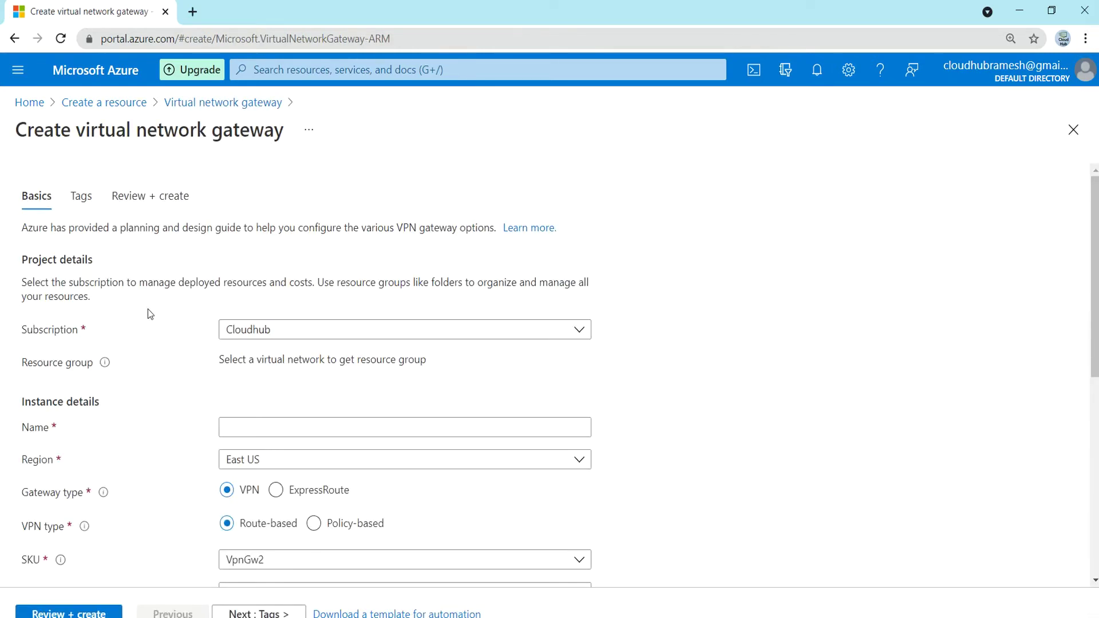
# - Name the gateway vnetgatway1 and keep VpnGw2 as its SKU
pyautogui.click(236, 424)
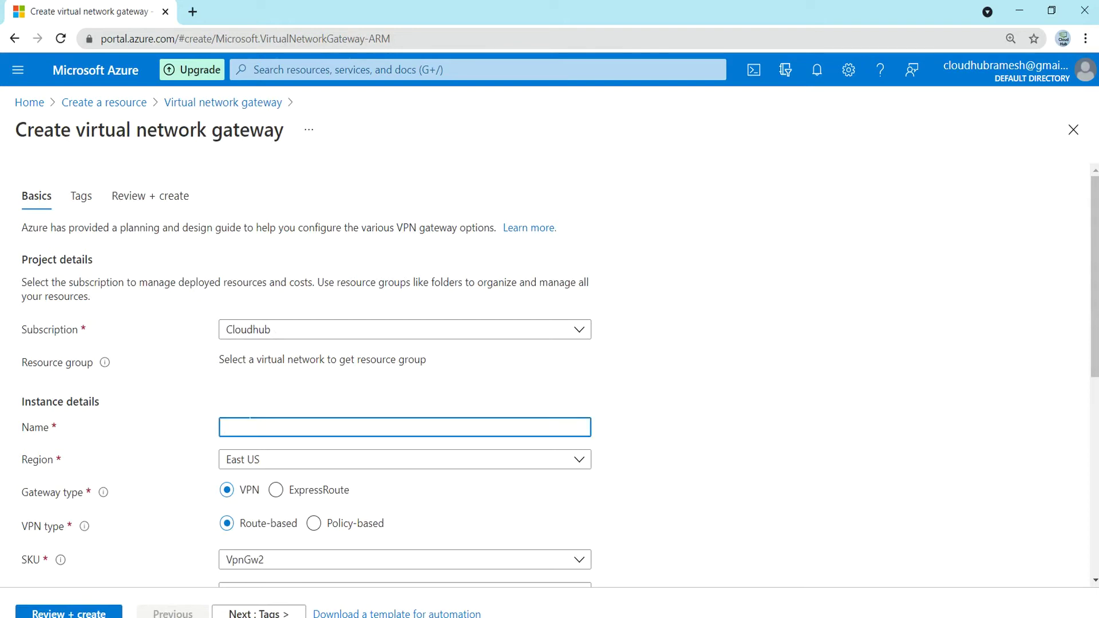
pyautogui.write('vnetgateway1')
pyautogui.scroll(-2, 159, 466)
pyautogui.scroll(-4, 159, 466)
pyautogui.scroll(3, 166, 375)
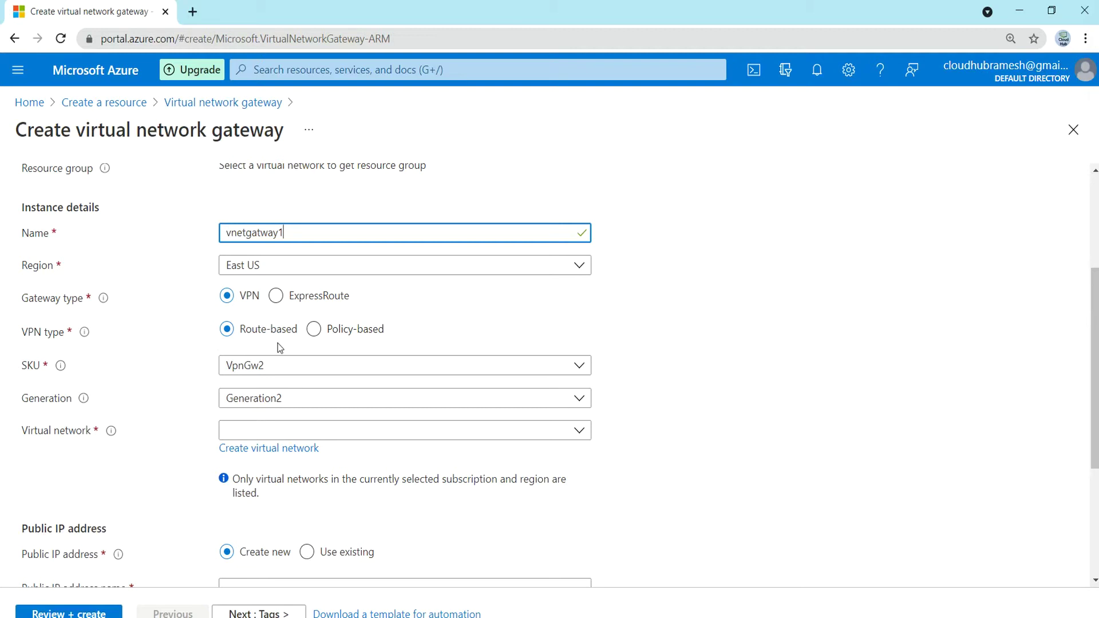
pyautogui.click(283, 372)
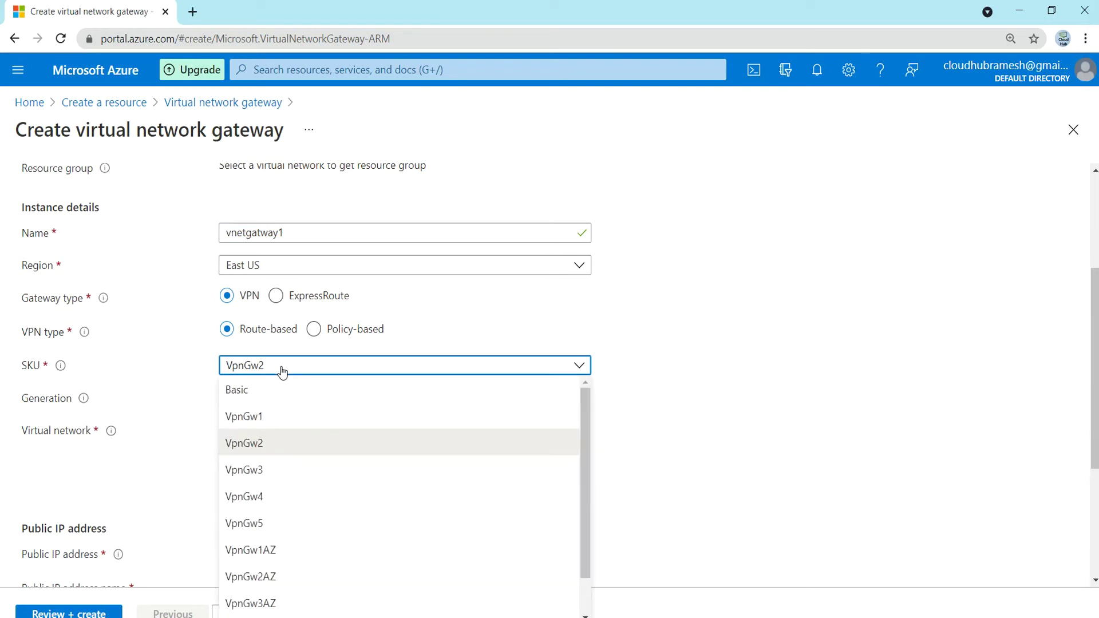
pyautogui.click(156, 387)
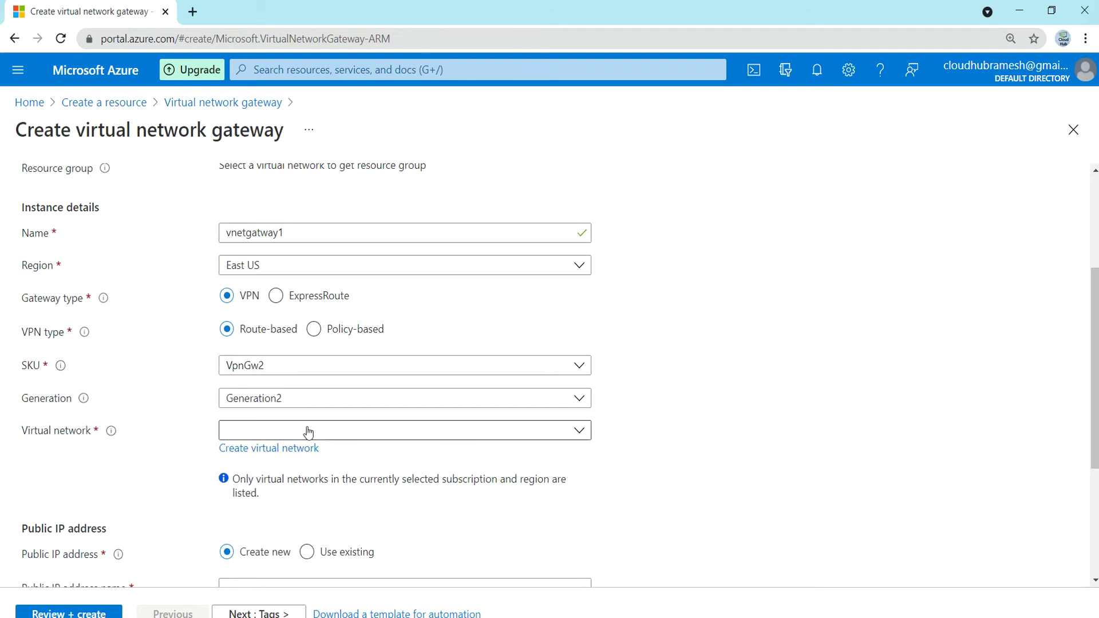
# - Attach the gateway to vnet1, name its new public IP publicipvnetgatway1, and validate
pyautogui.click(372, 434)
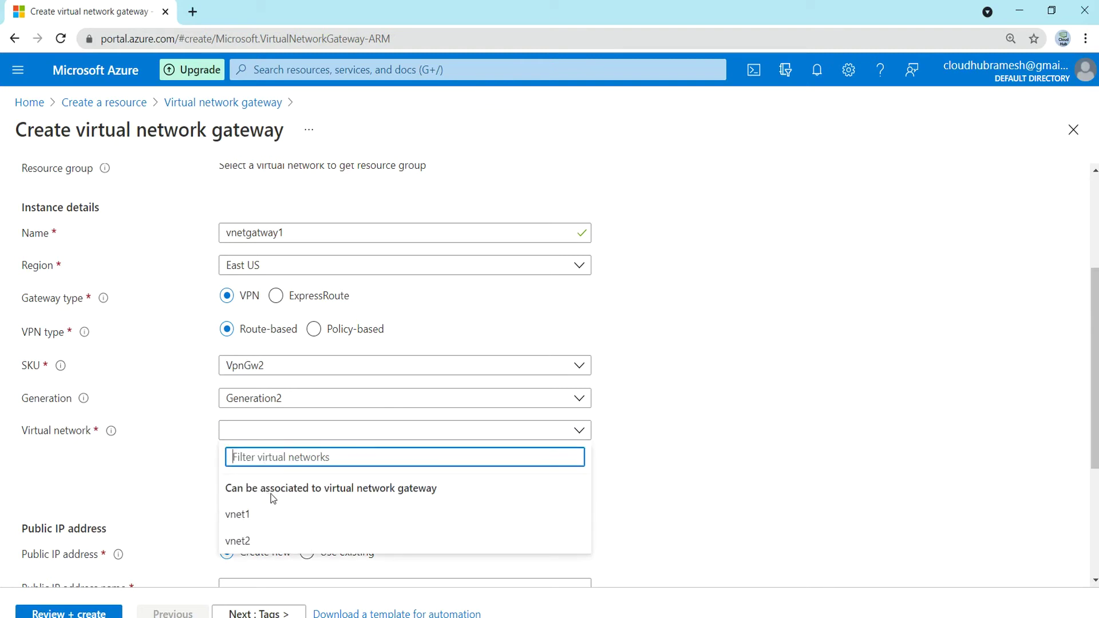
pyautogui.click(239, 518)
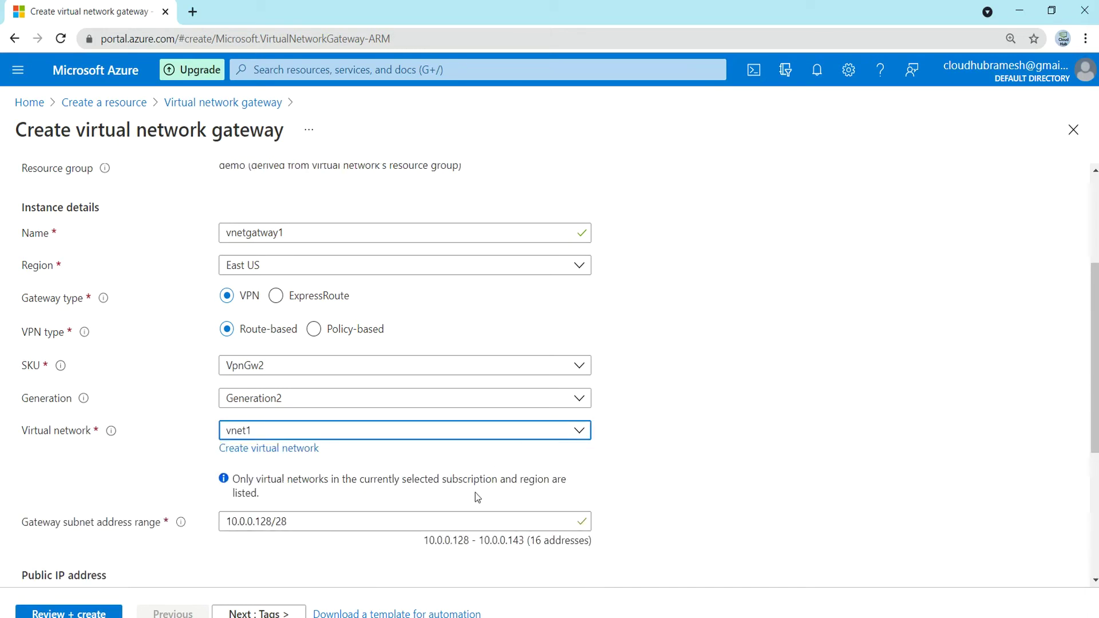
pyautogui.scroll(-2, 702, 473)
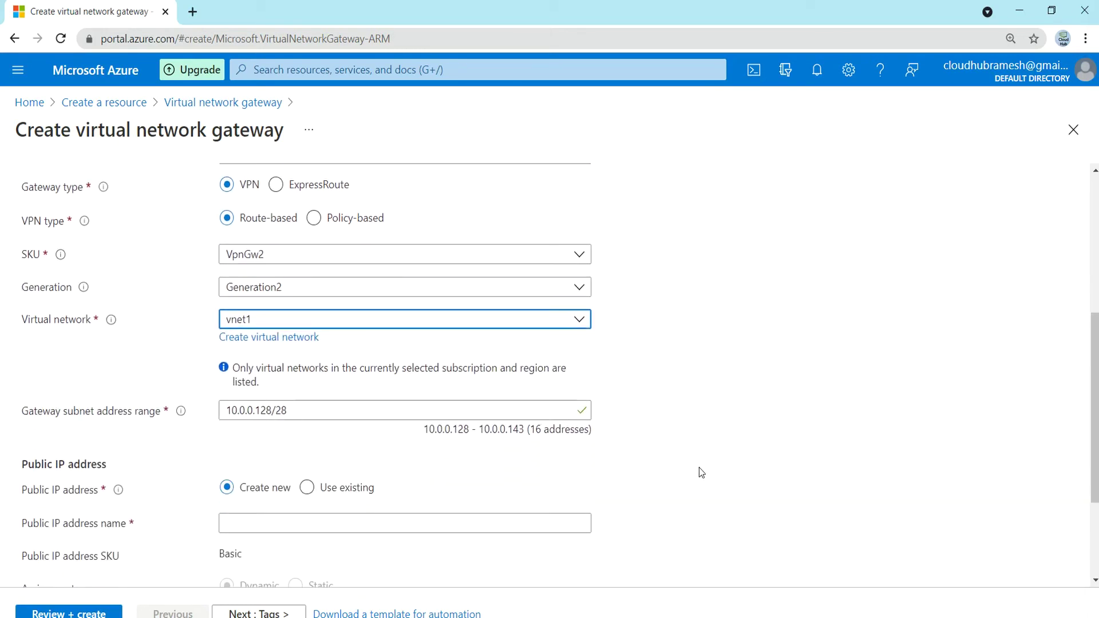
pyautogui.scroll(-1, 702, 473)
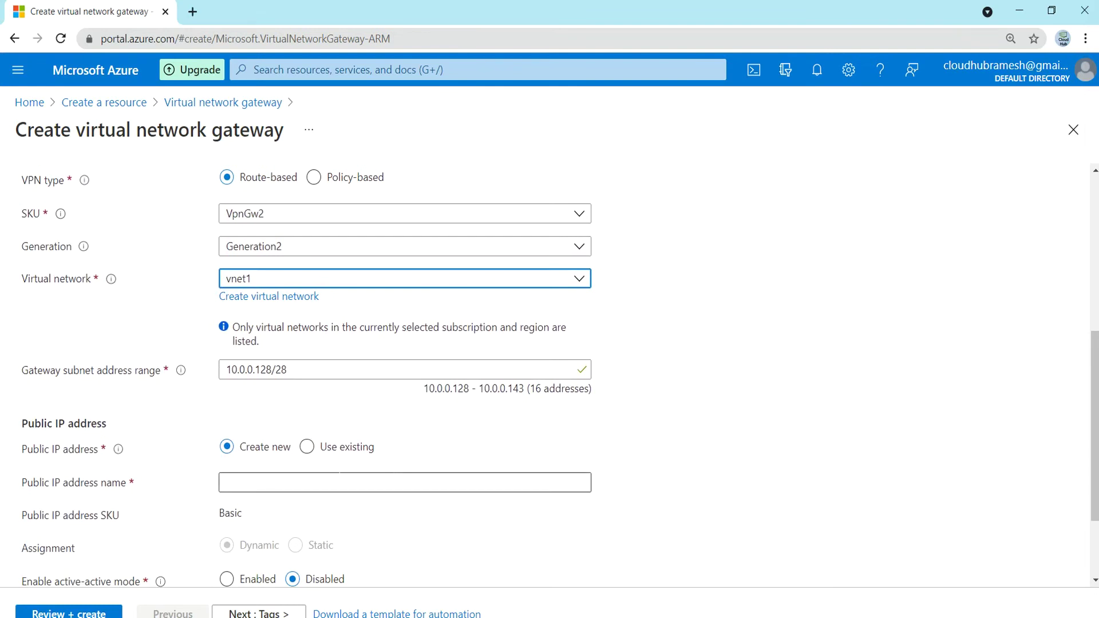
pyautogui.click(305, 481)
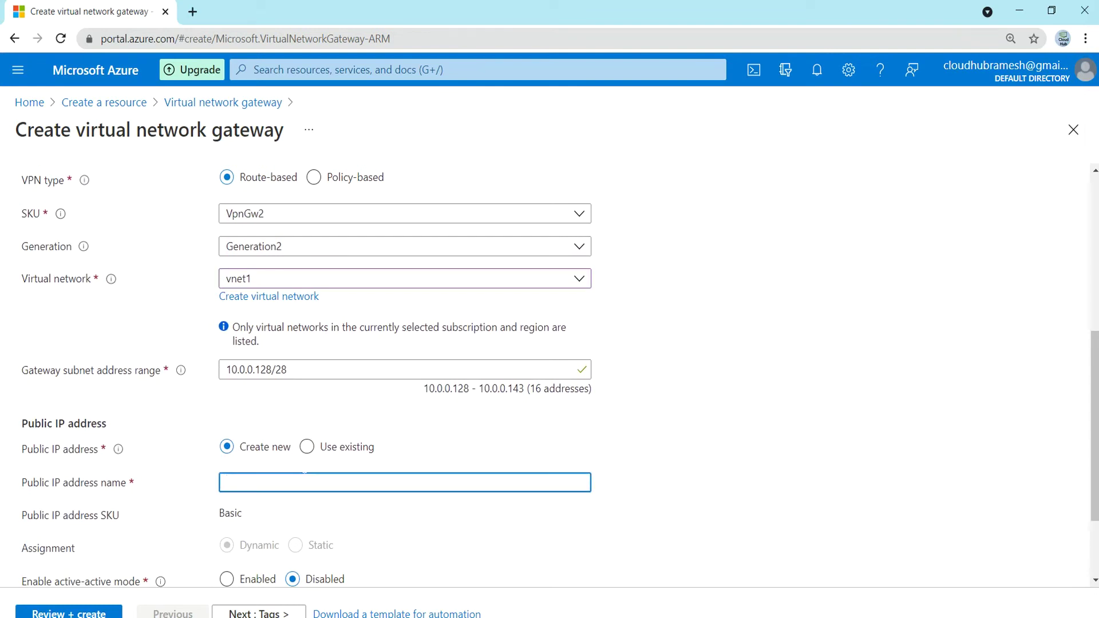
pyautogui.write('publicipvnetgatway1')
pyautogui.scroll(-1, 441, 515)
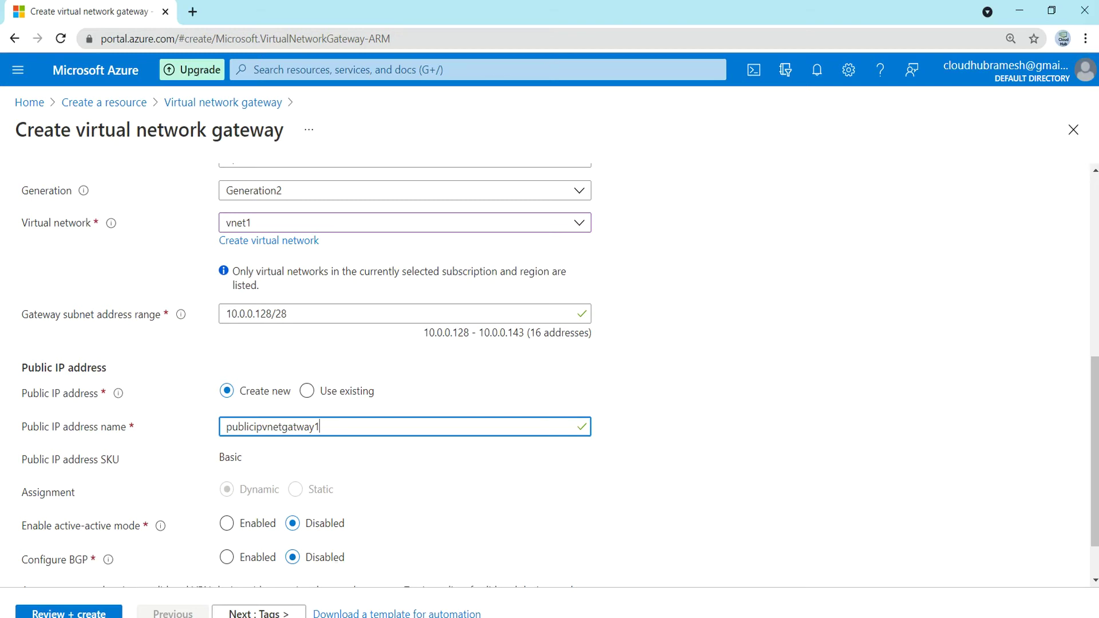
pyautogui.click(80, 614)
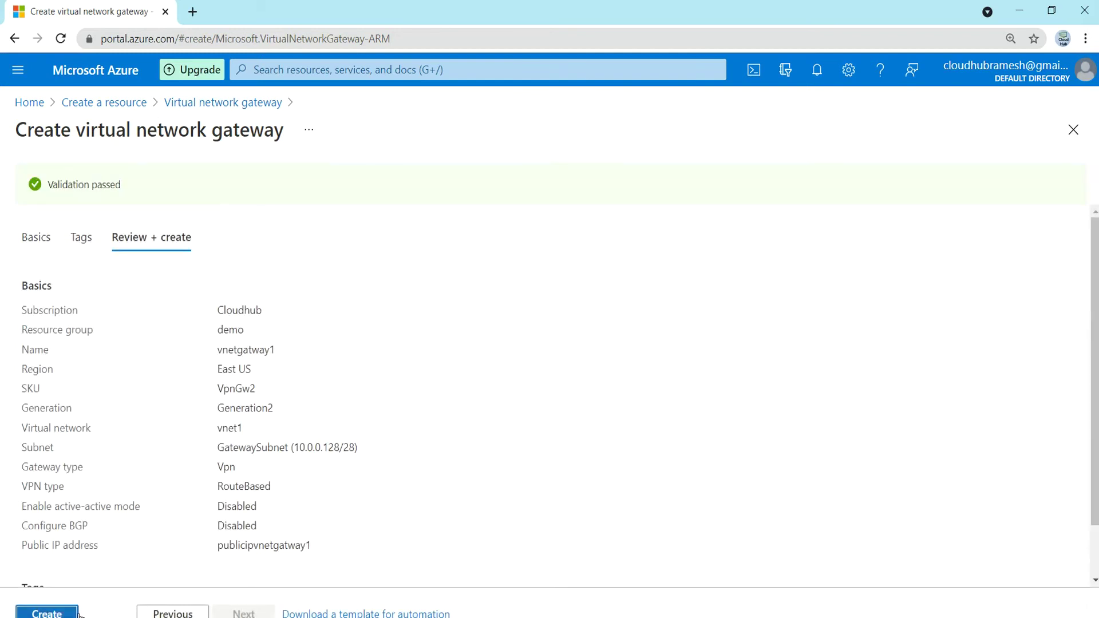
# - Create the vnetgatway1 gateway and close the deployment page while it runs
pyautogui.click(57, 614)
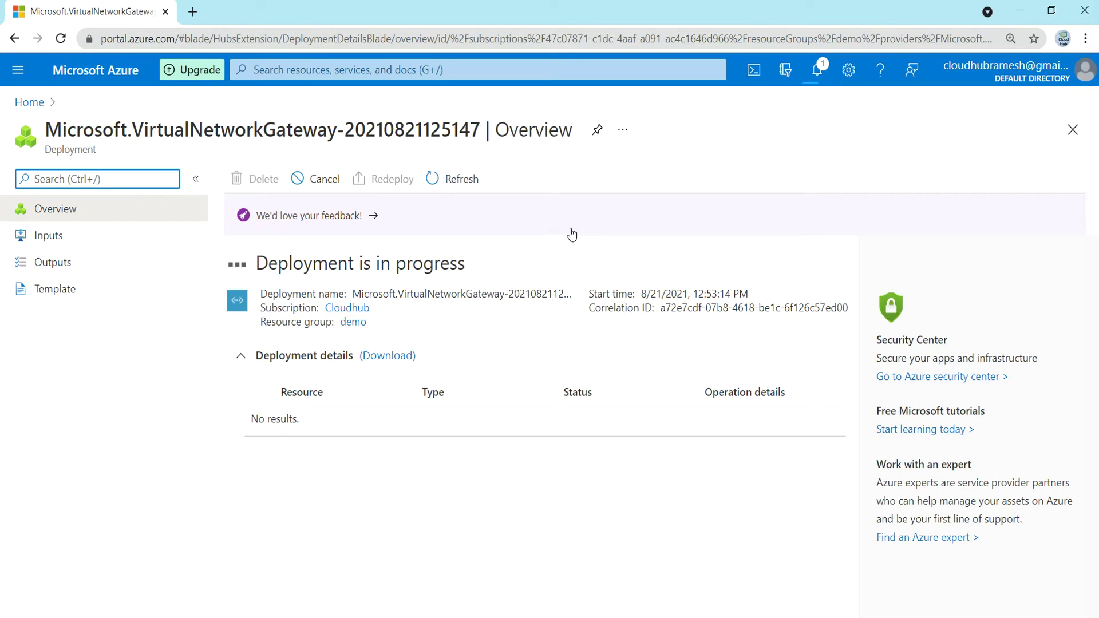
pyautogui.click(1073, 131)
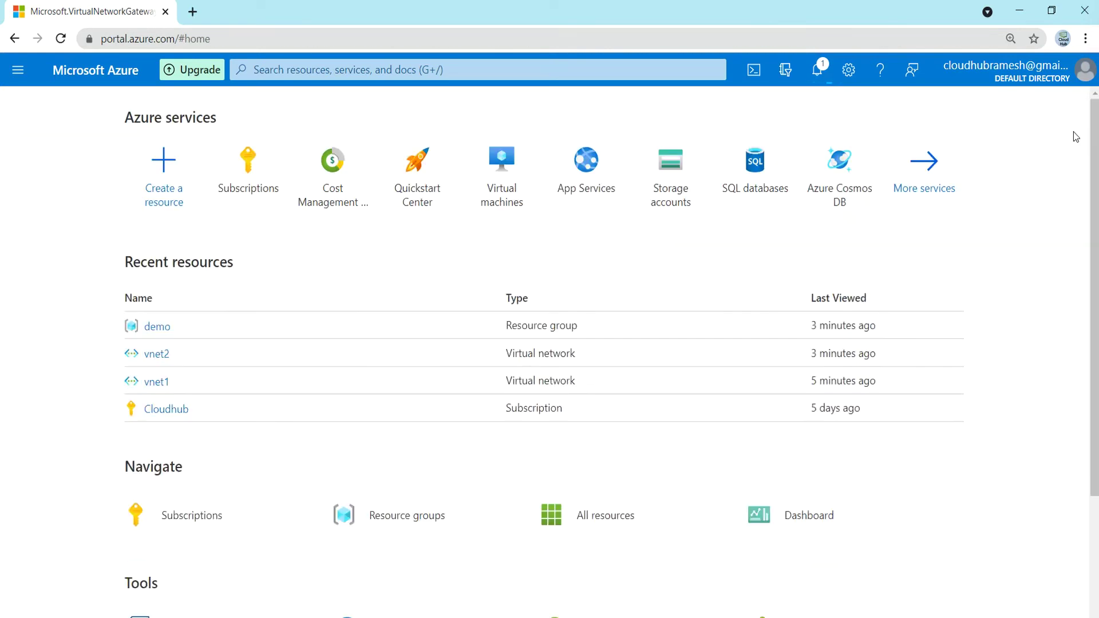
# - Start another Virtual network gateway and name it vnetgateway2
pyautogui.click(166, 158)
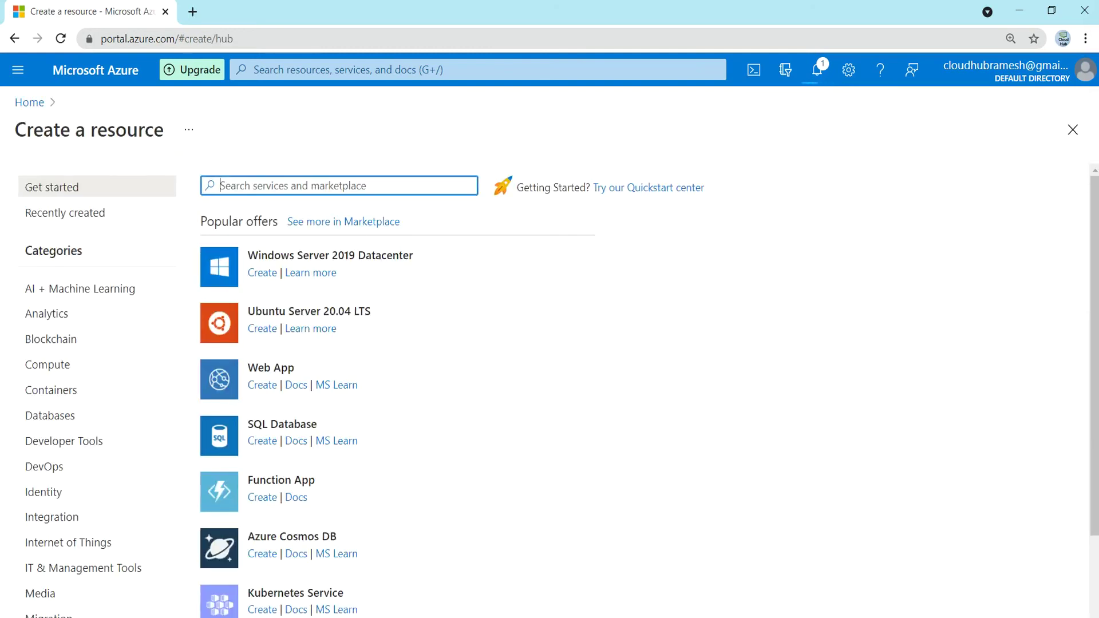
pyautogui.write('virtual')
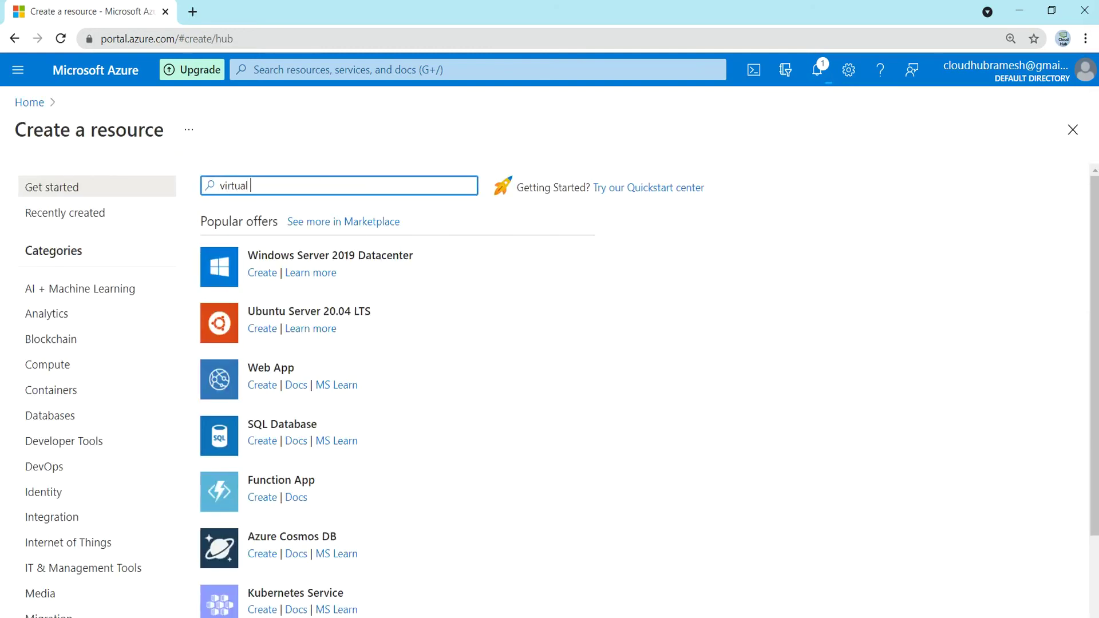
pyautogui.write(' network gate')
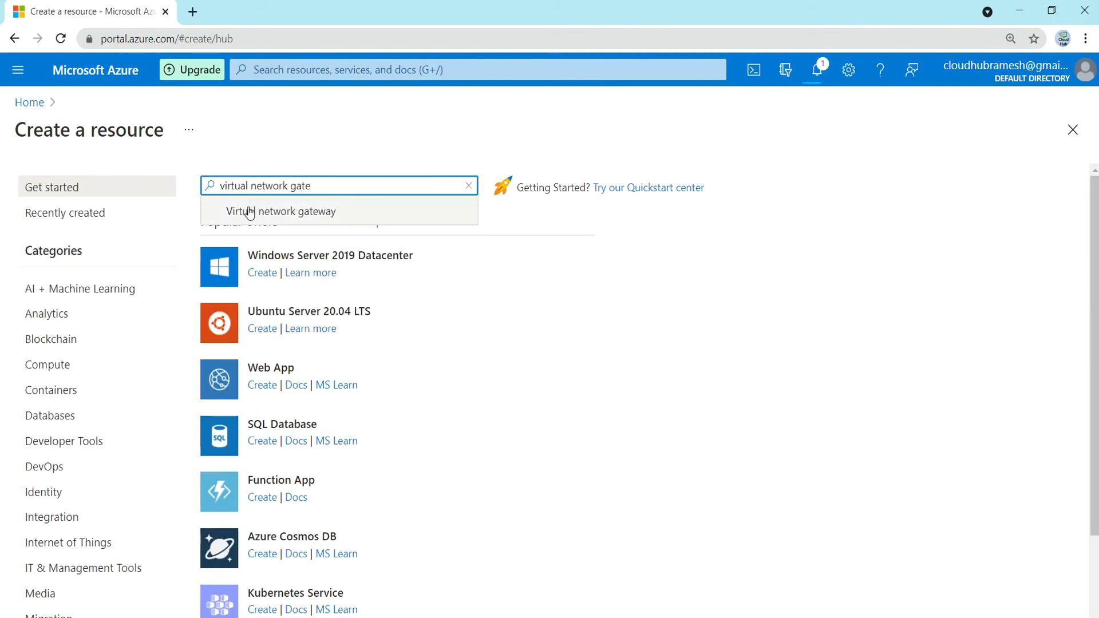
pyautogui.click(251, 212)
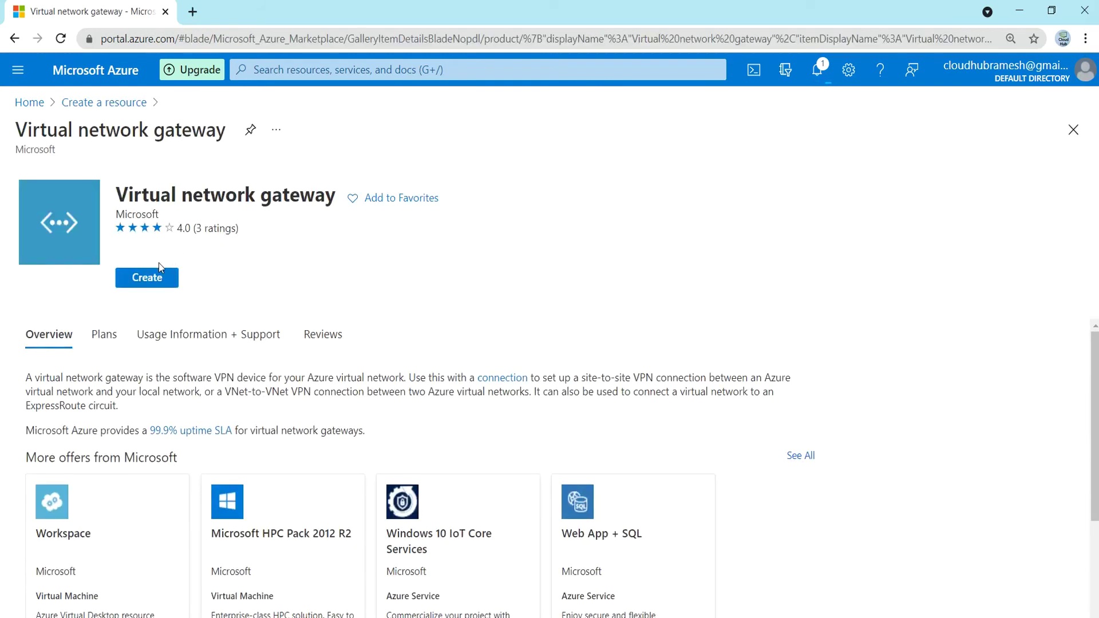
pyautogui.click(154, 278)
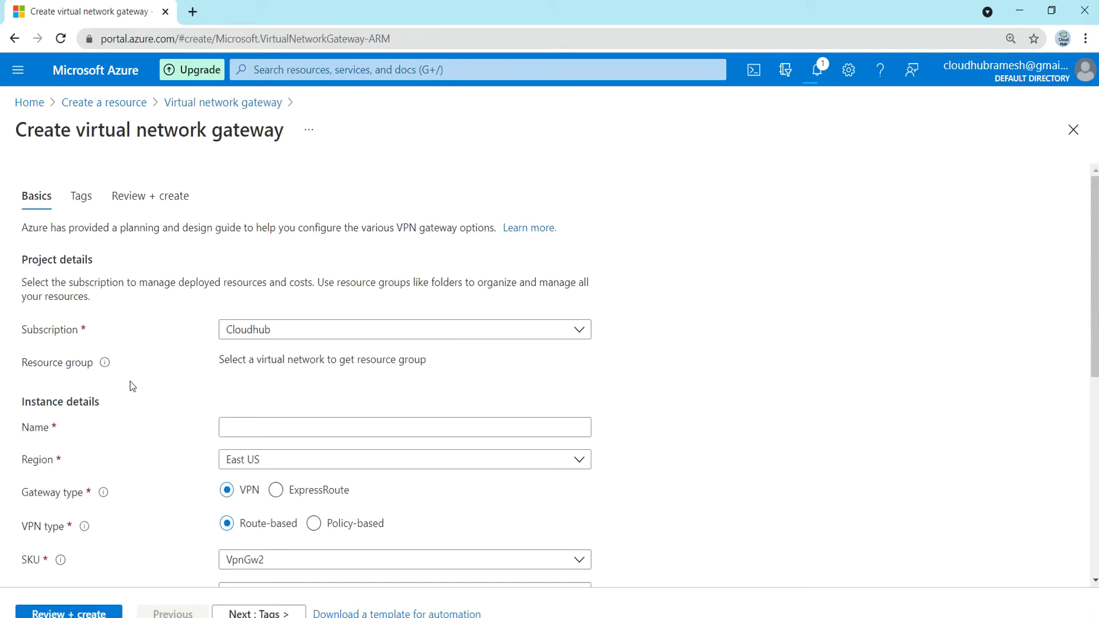
pyautogui.click(221, 425)
pyautogui.click(227, 427)
pyautogui.write('vnet')
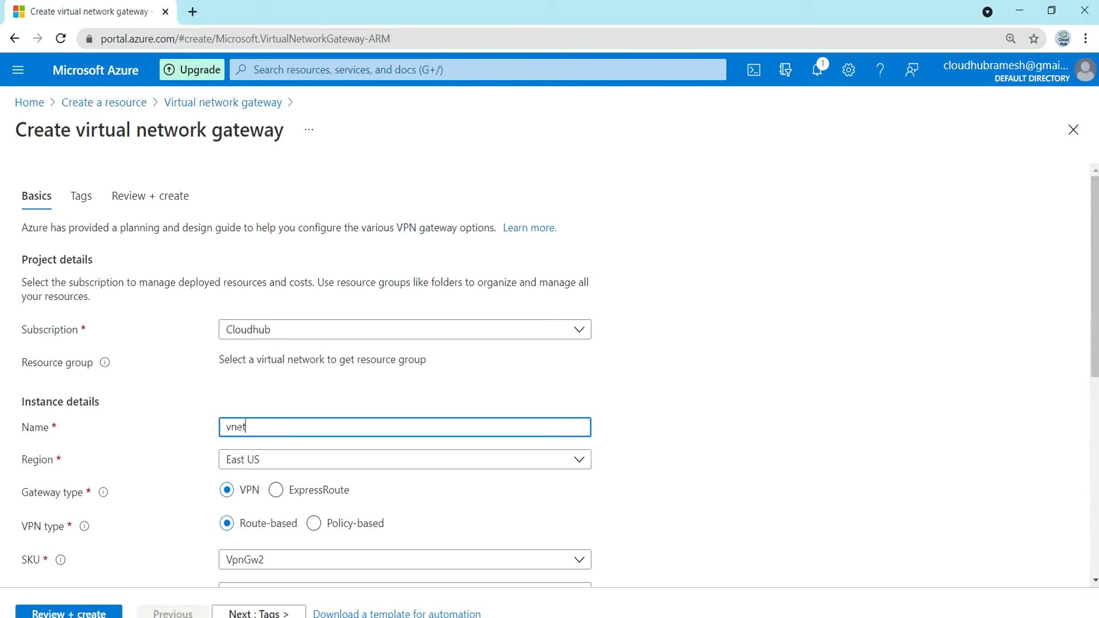
pyautogui.write('gateway2')
pyautogui.scroll(-3, 290, 418)
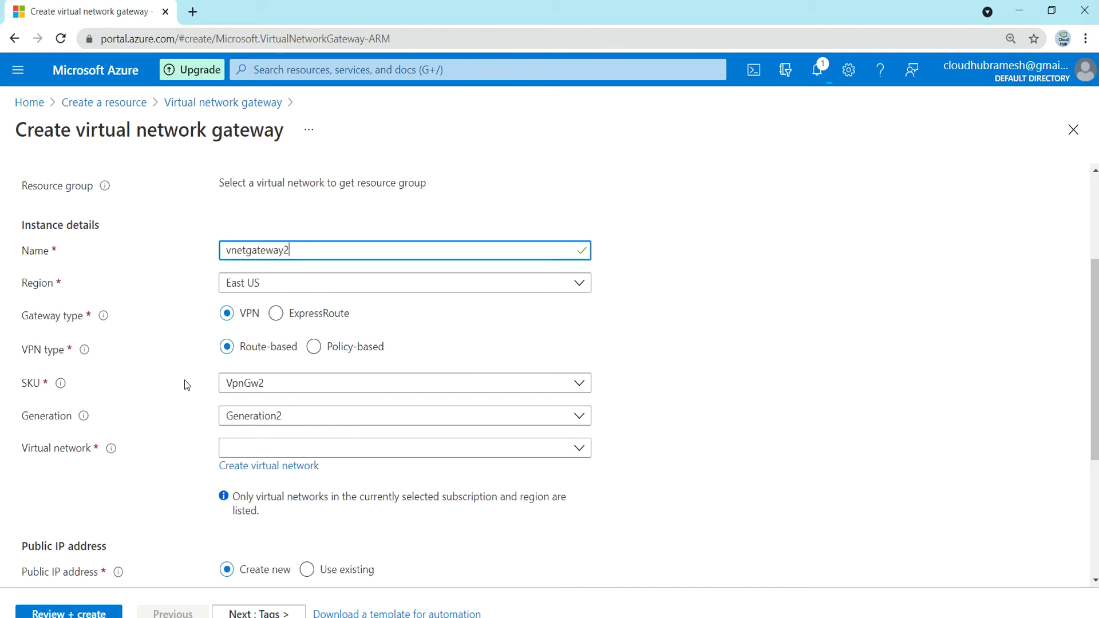
pyautogui.scroll(-1, 171, 484)
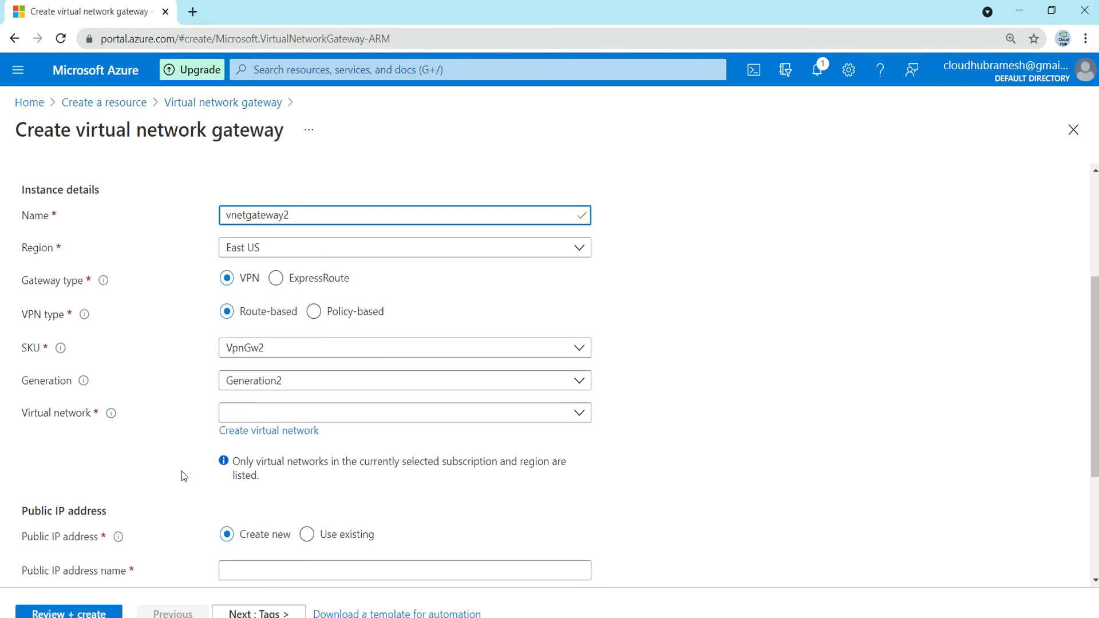
# - Attach it to vnet2 with new public IP publicipvnetgateway2, then validate and create
pyautogui.click(332, 415)
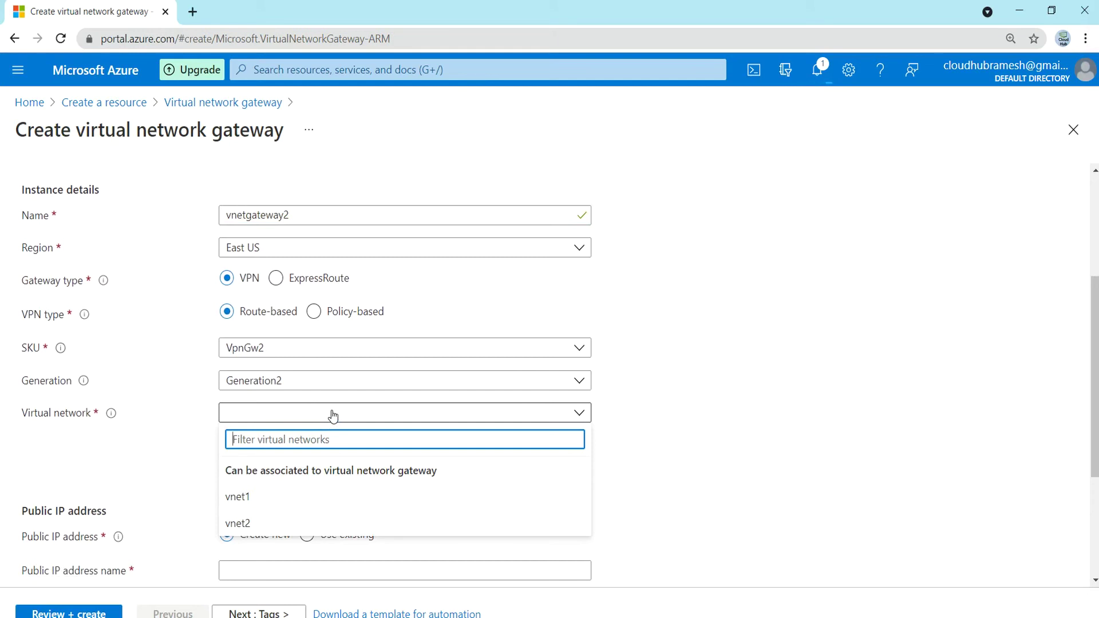
pyautogui.click(234, 523)
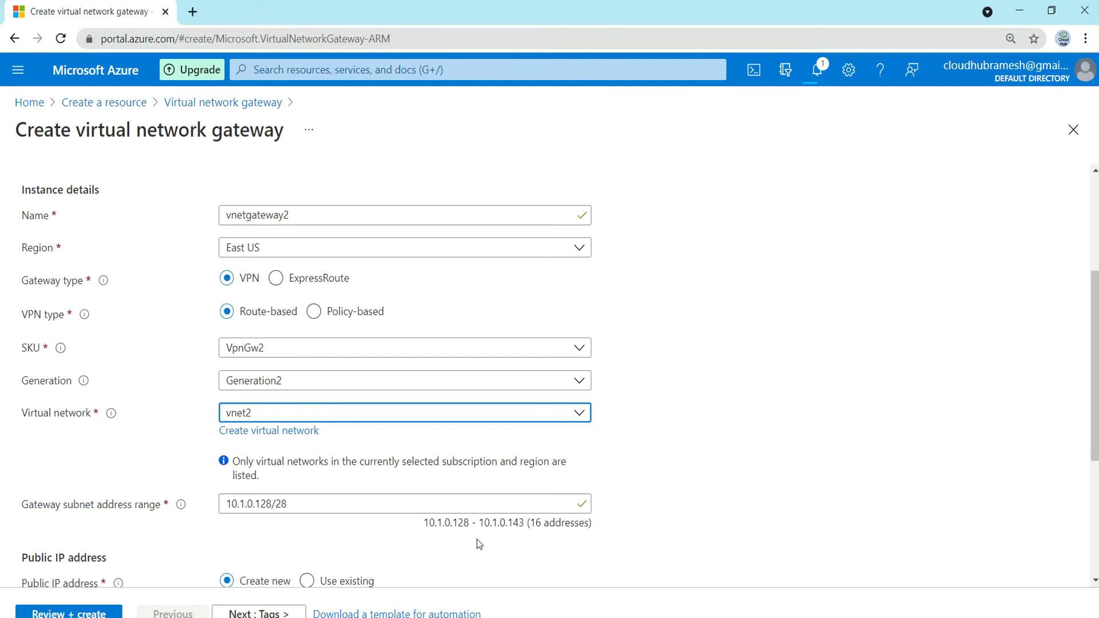
pyautogui.scroll(-5, 476, 539)
pyautogui.click(300, 365)
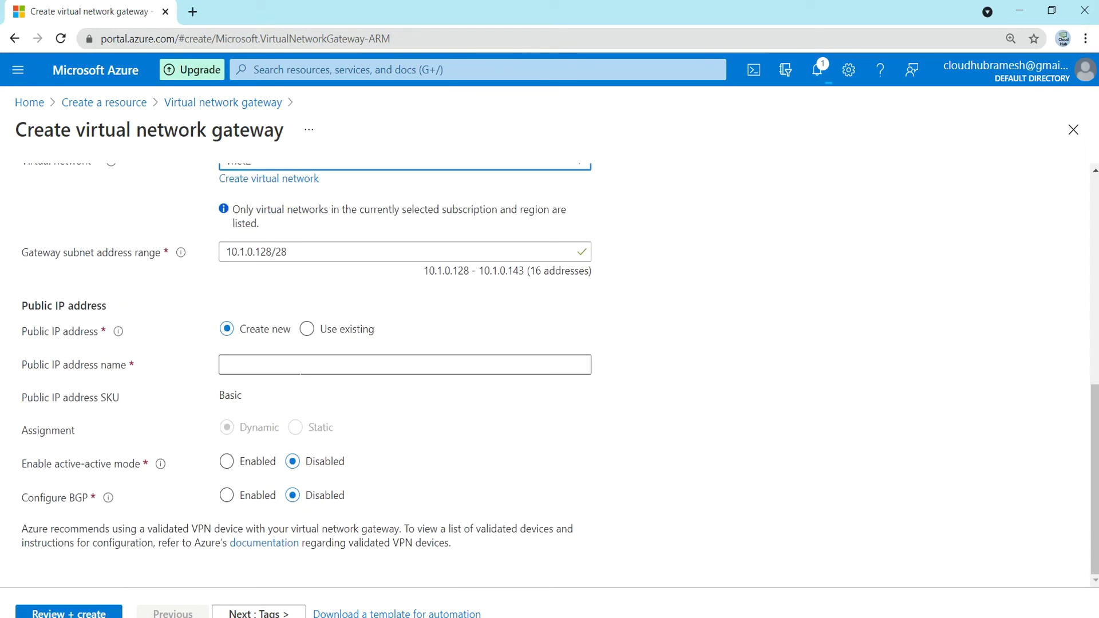
pyautogui.write('publi')
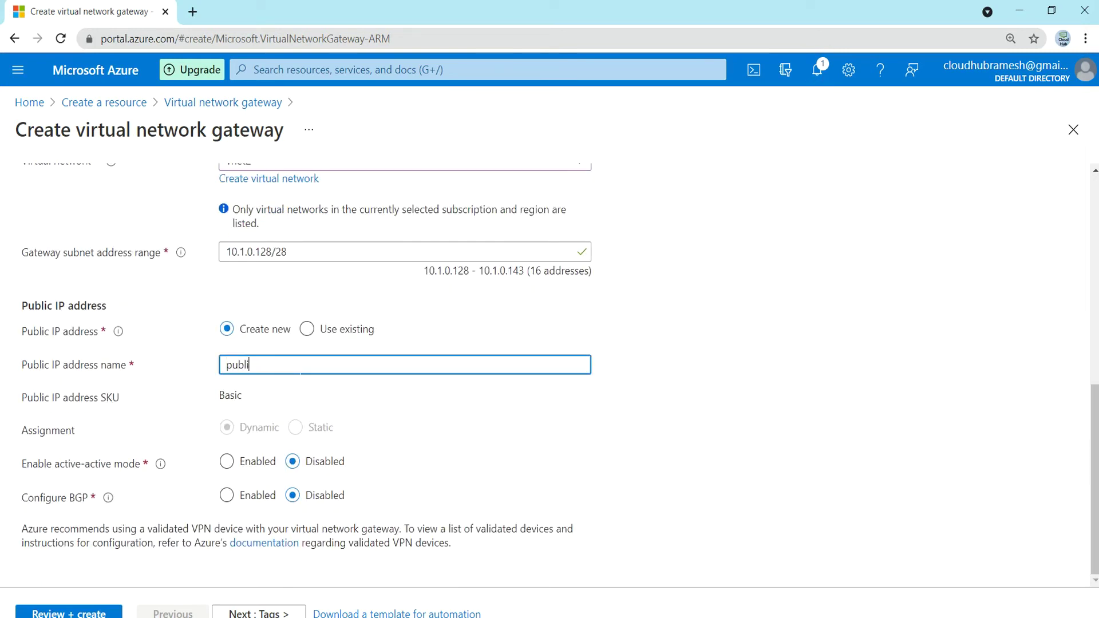
pyautogui.write('cipvnetgateway2')
pyautogui.click(94, 614)
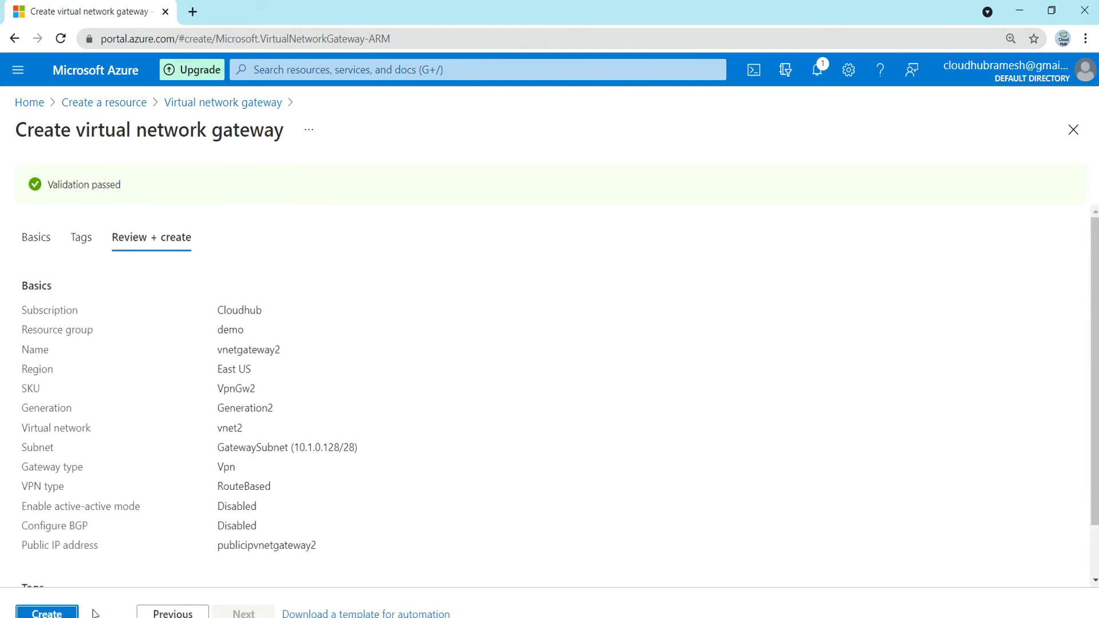
pyautogui.click(72, 613)
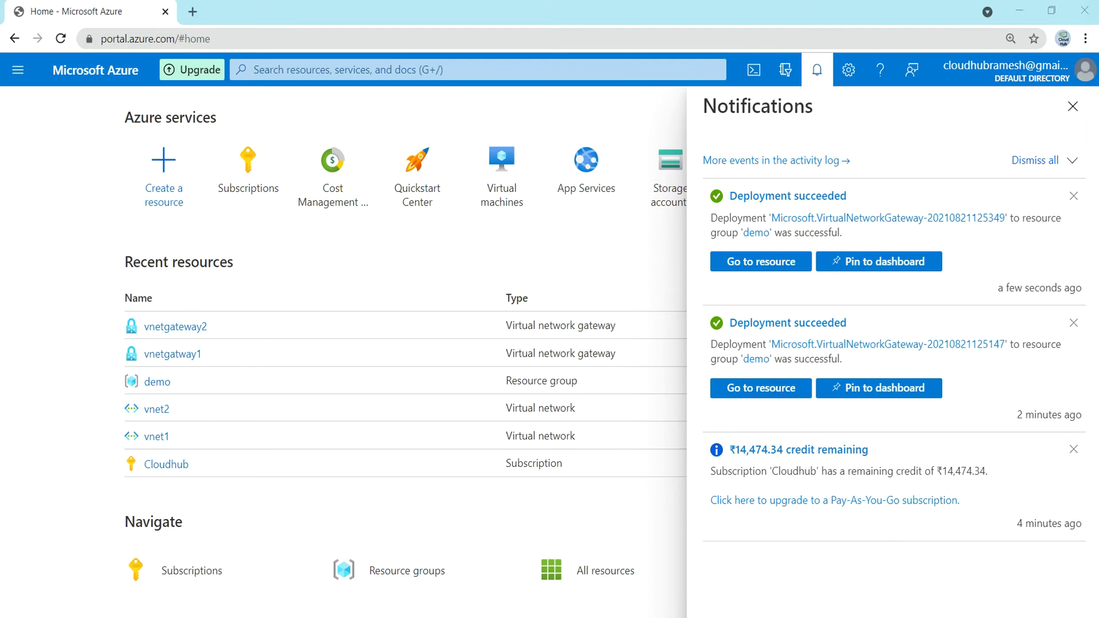
# - Open the demo resource group and then the gateway vnetgatway1
pyautogui.click(154, 383)
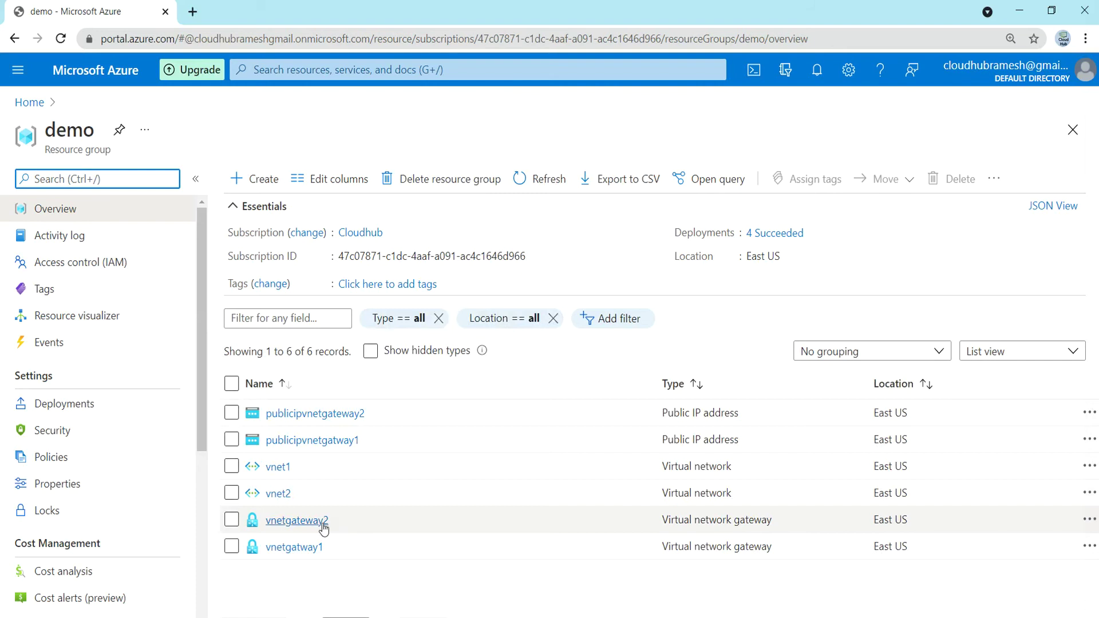
pyautogui.click(293, 549)
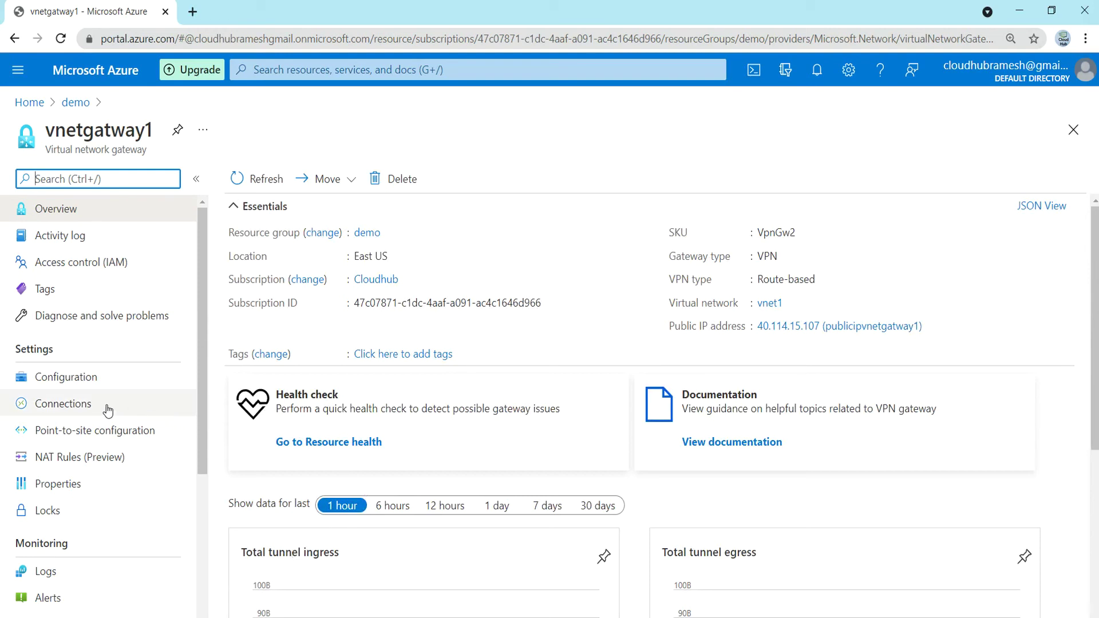
# - Open vnetgatway1's empty Connections list and add a new connection
pyautogui.click(73, 408)
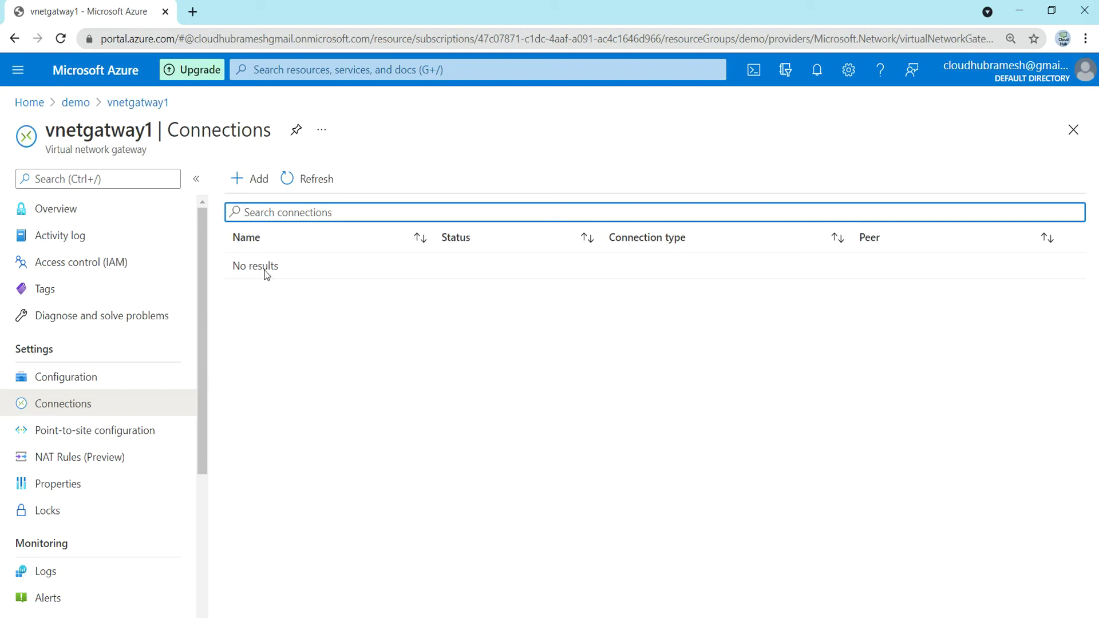
pyautogui.click(254, 181)
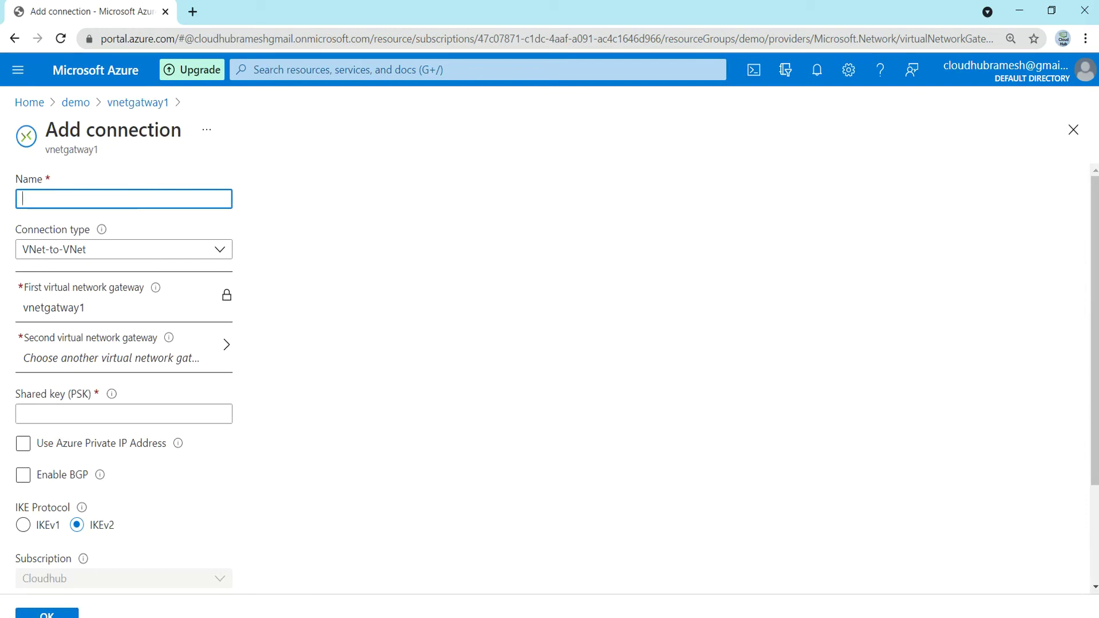
# - Name the connection vnet1_vnet2, peer it with vnetgateway2, enter a shared key, and create it
pyautogui.write('vnet1_vnet2')
pyautogui.click(168, 354)
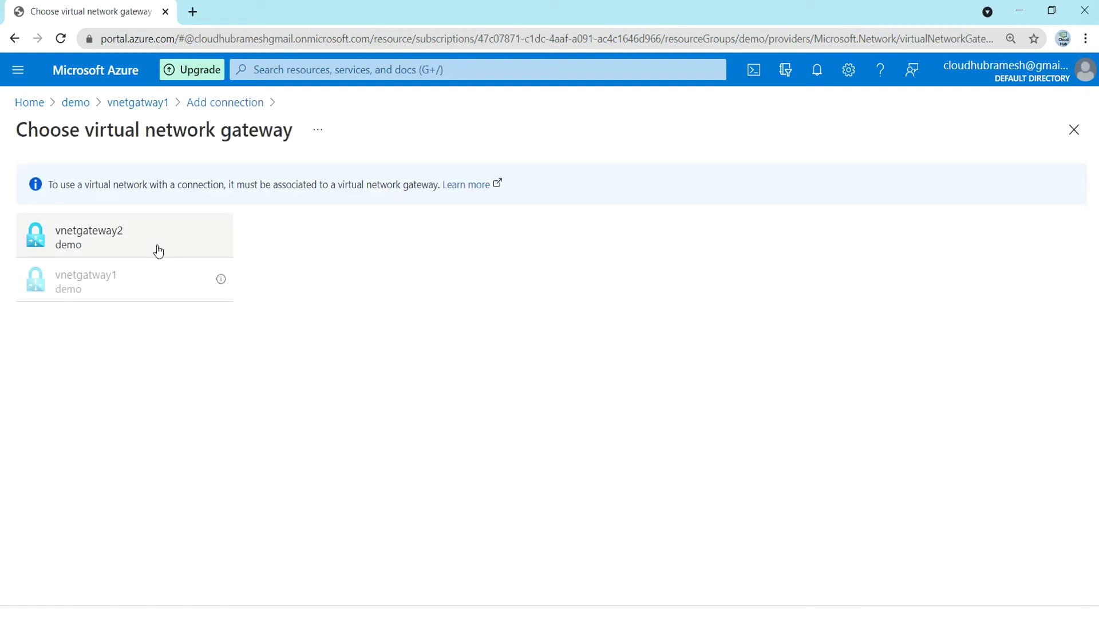
pyautogui.click(158, 251)
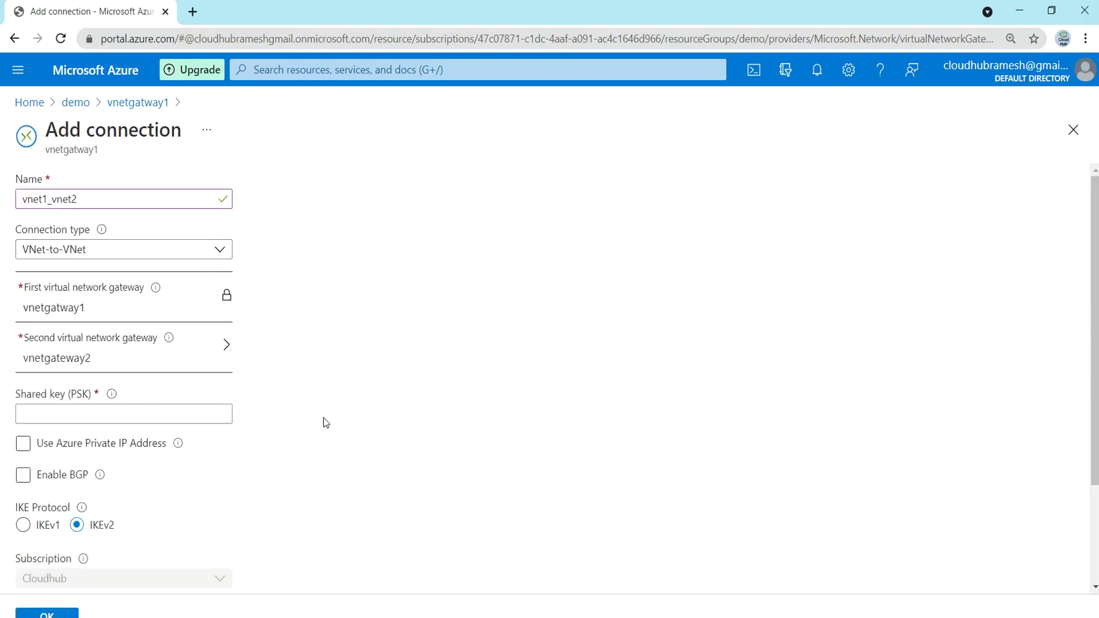
pyautogui.click(123, 413)
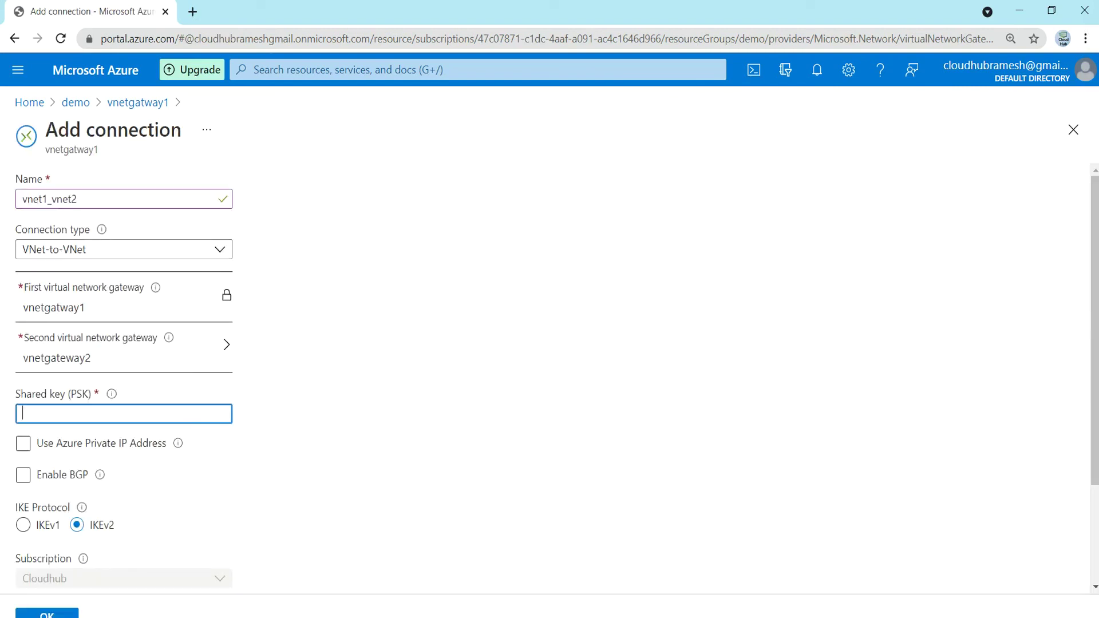
pyautogui.write('test1234')
pyautogui.scroll(-3, 301, 403)
pyautogui.scroll(-1, 301, 403)
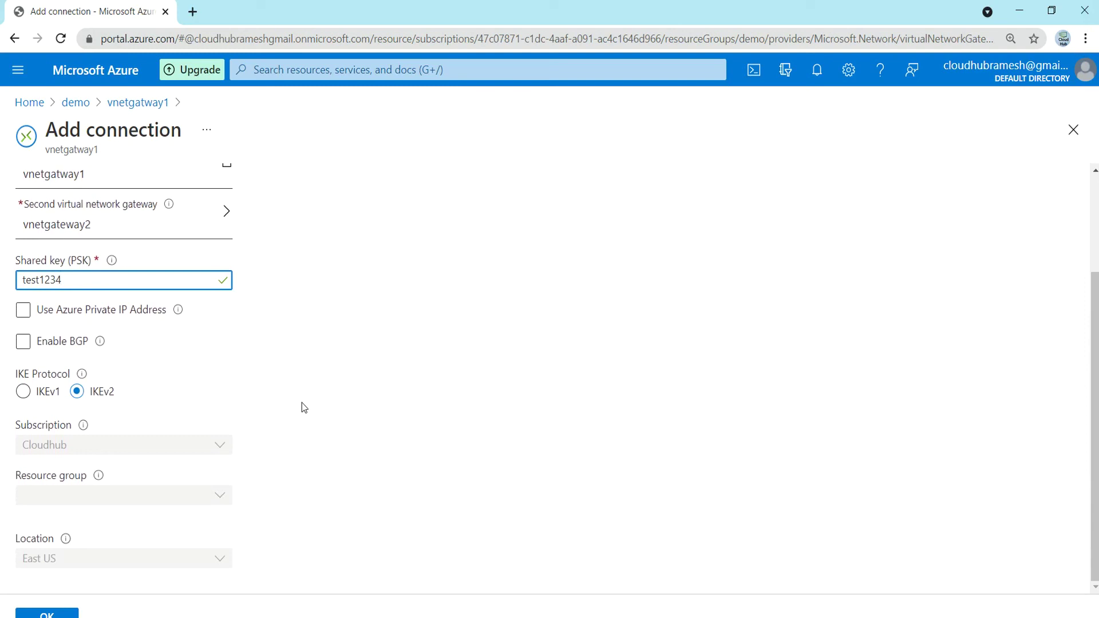
pyautogui.click(41, 614)
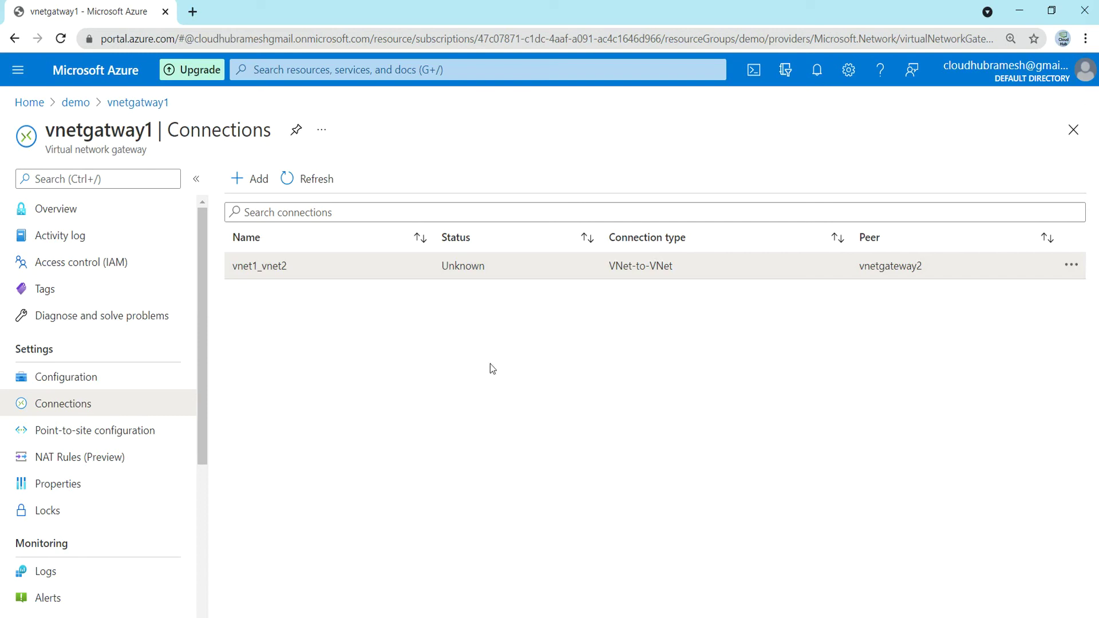
# - Open vnet1 from demo, confirm vnetgatway1 among its connected devices, then close it
pyautogui.click(76, 103)
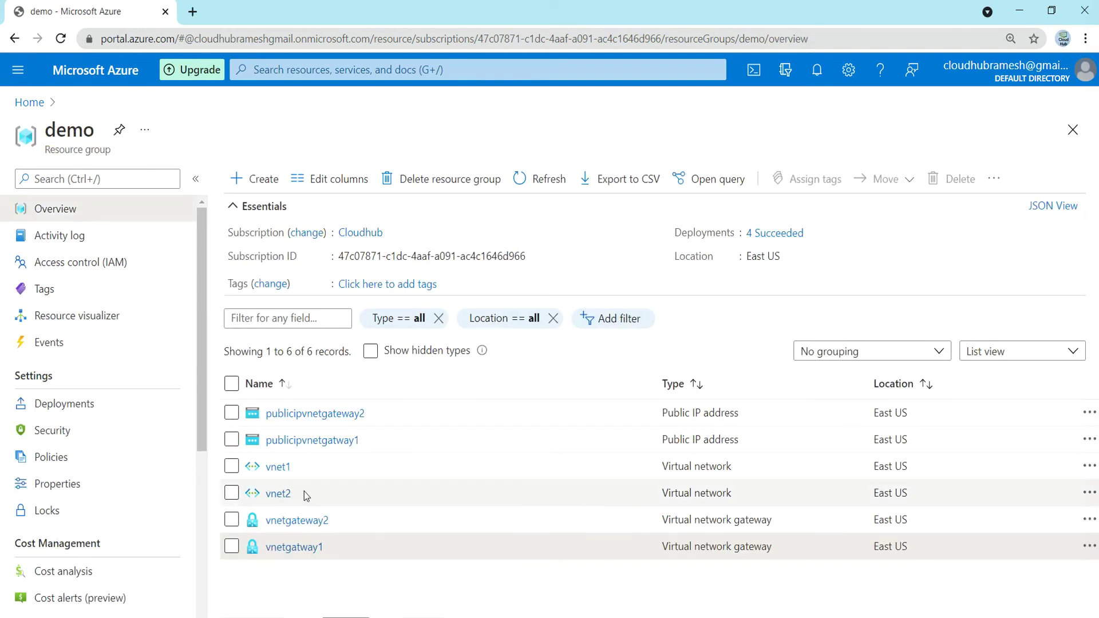
pyautogui.click(279, 468)
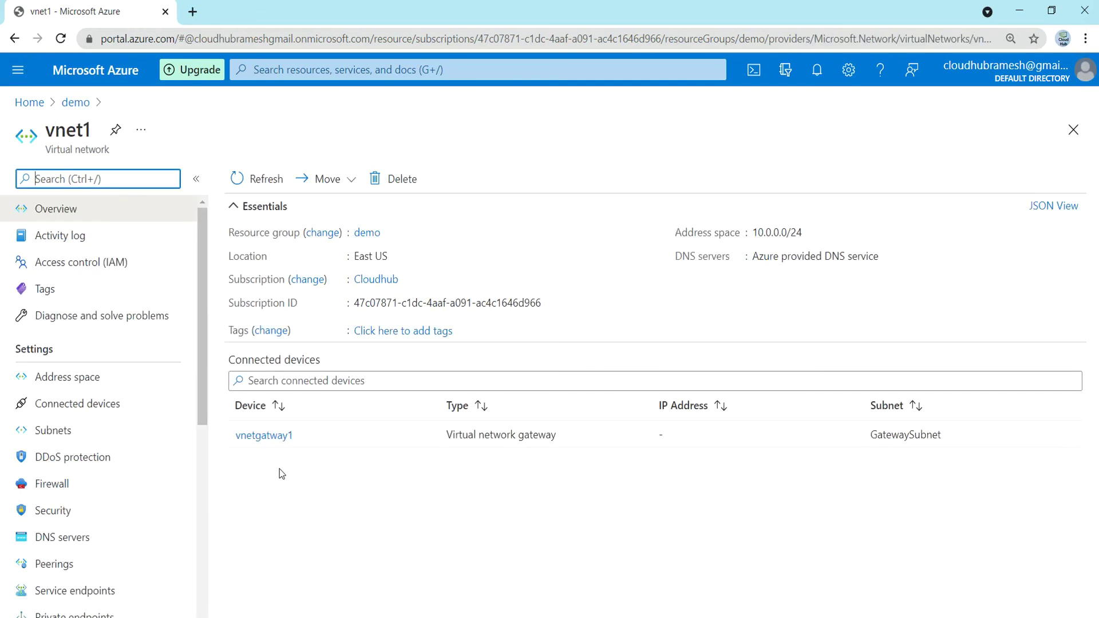
pyautogui.click(70, 411)
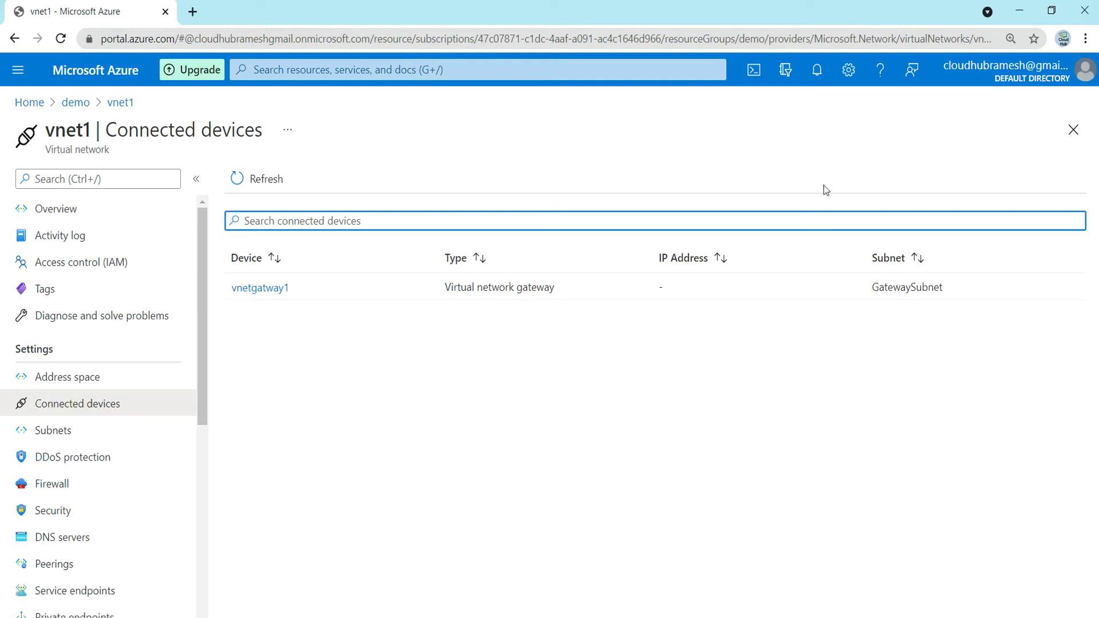
pyautogui.click(1074, 130)
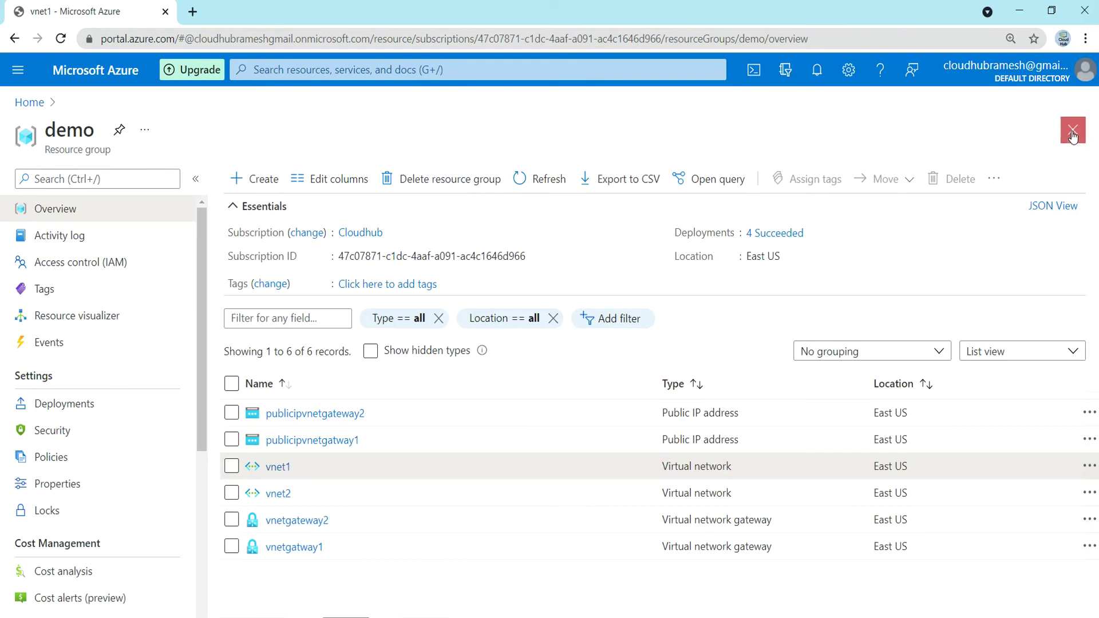